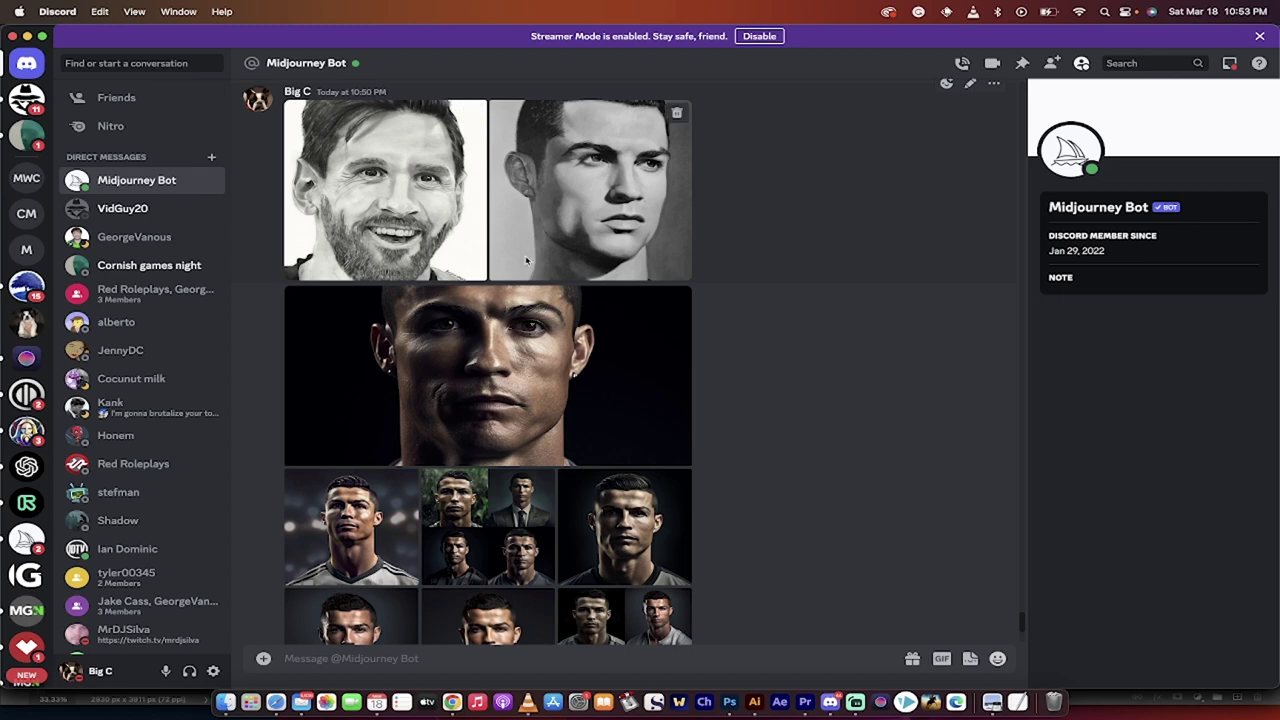
# - View the uploaded Messi and Ronaldo pencil sketches enlarged
pyautogui.scroll(-2, 525, 255)
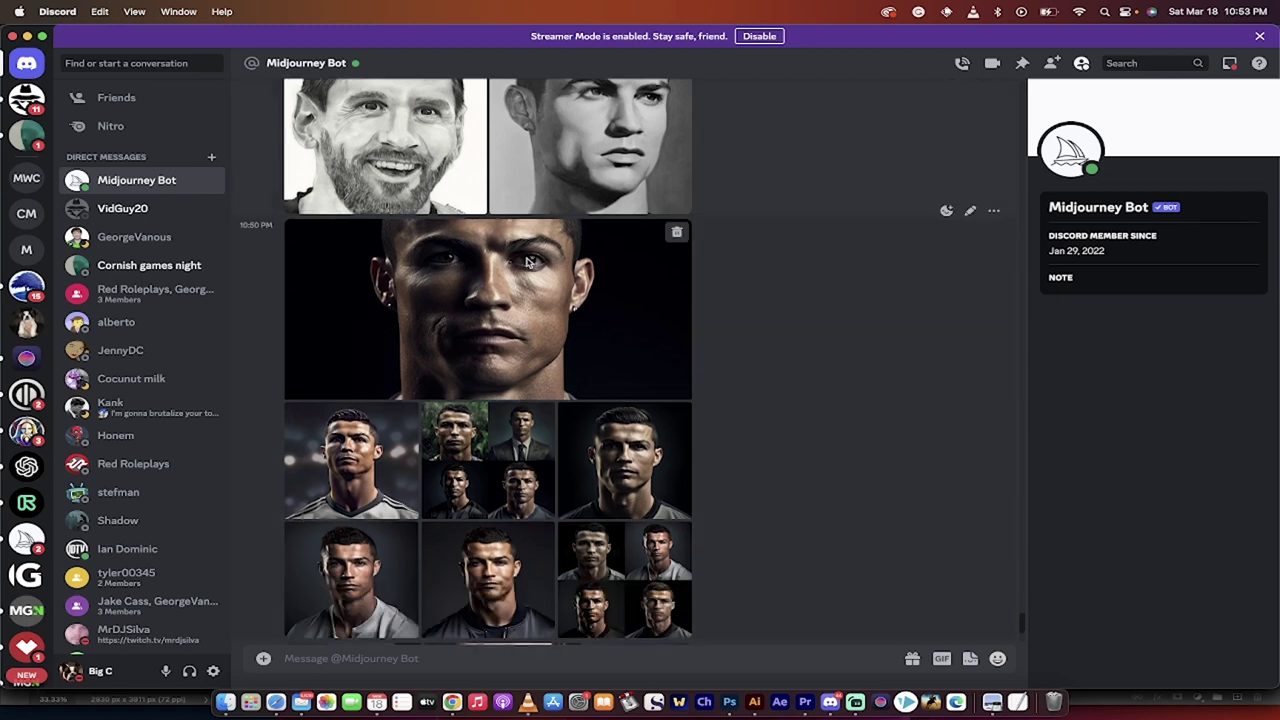
pyautogui.scroll(-2, 528, 262)
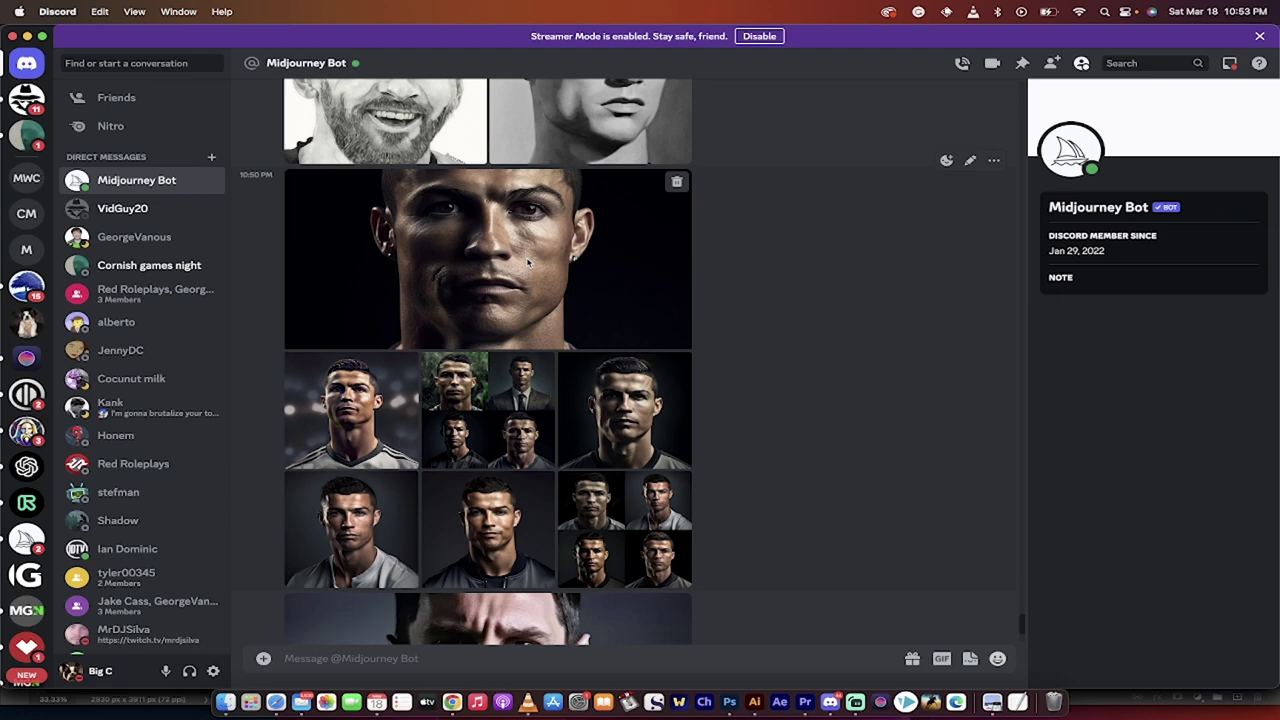
pyautogui.scroll(-3, 528, 262)
pyautogui.scroll(7, 480, 240)
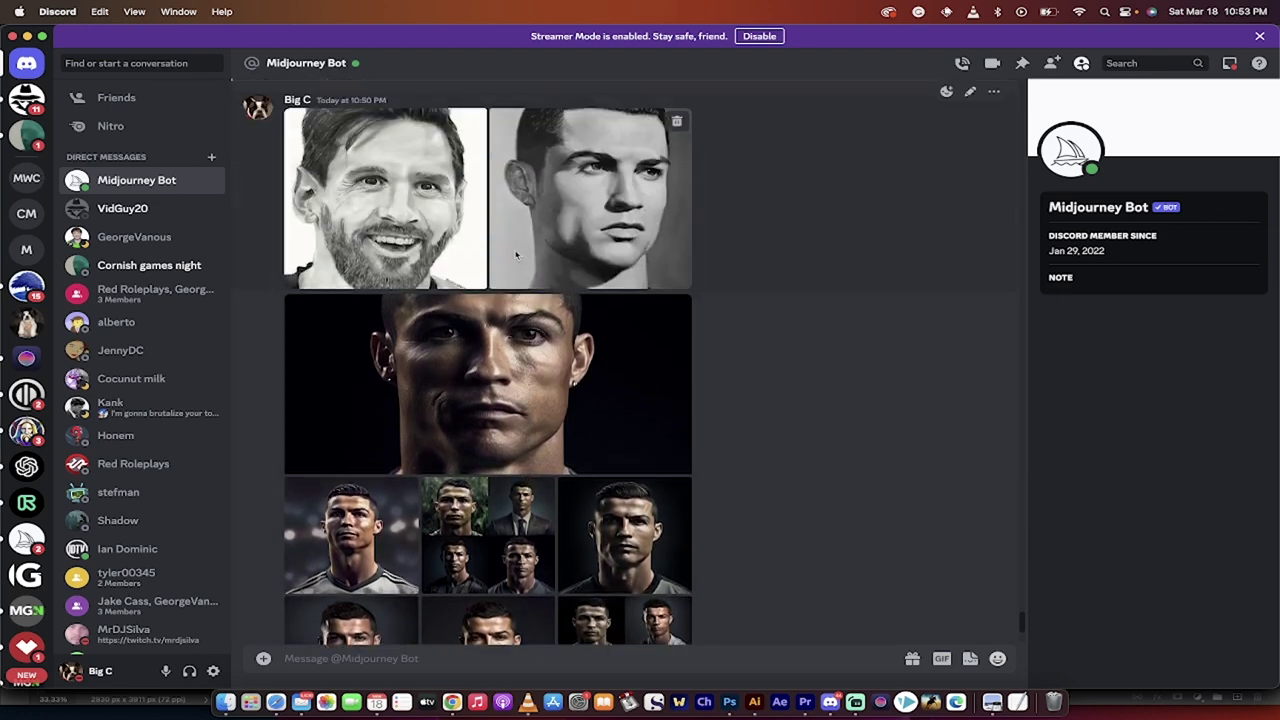
pyautogui.click(438, 221)
pyautogui.click(1253, 360)
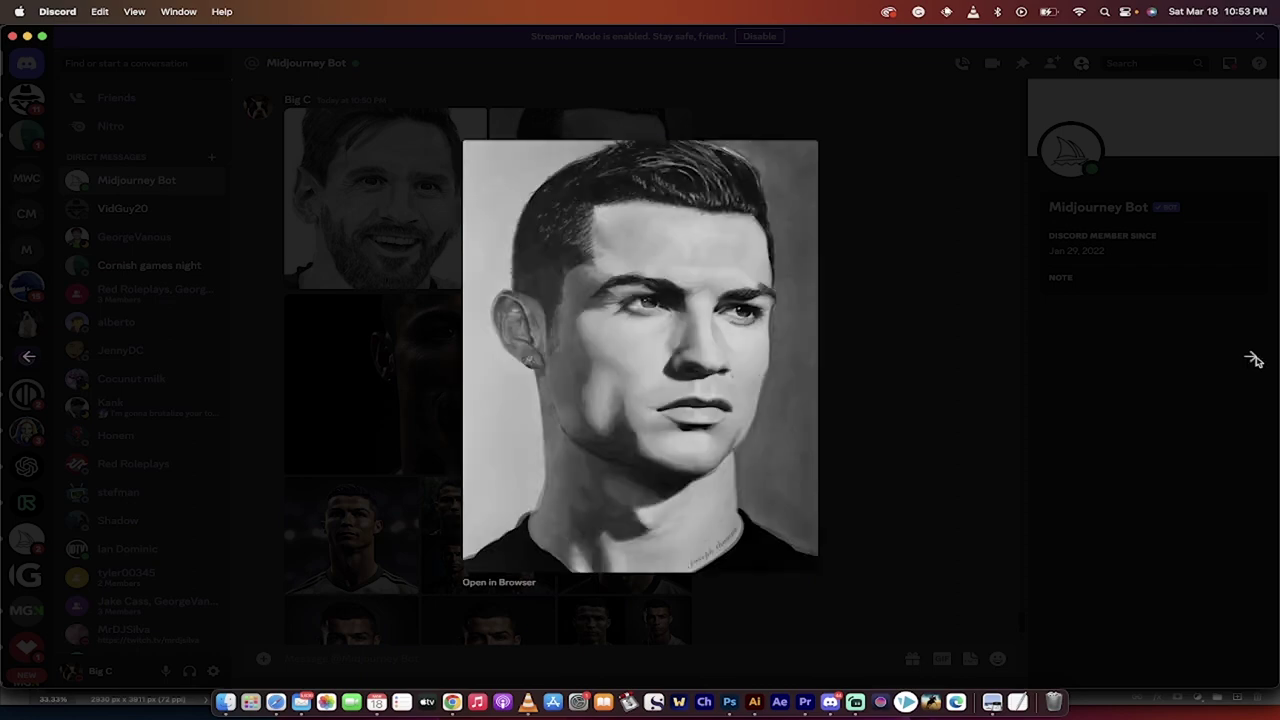
pyautogui.click(1253, 360)
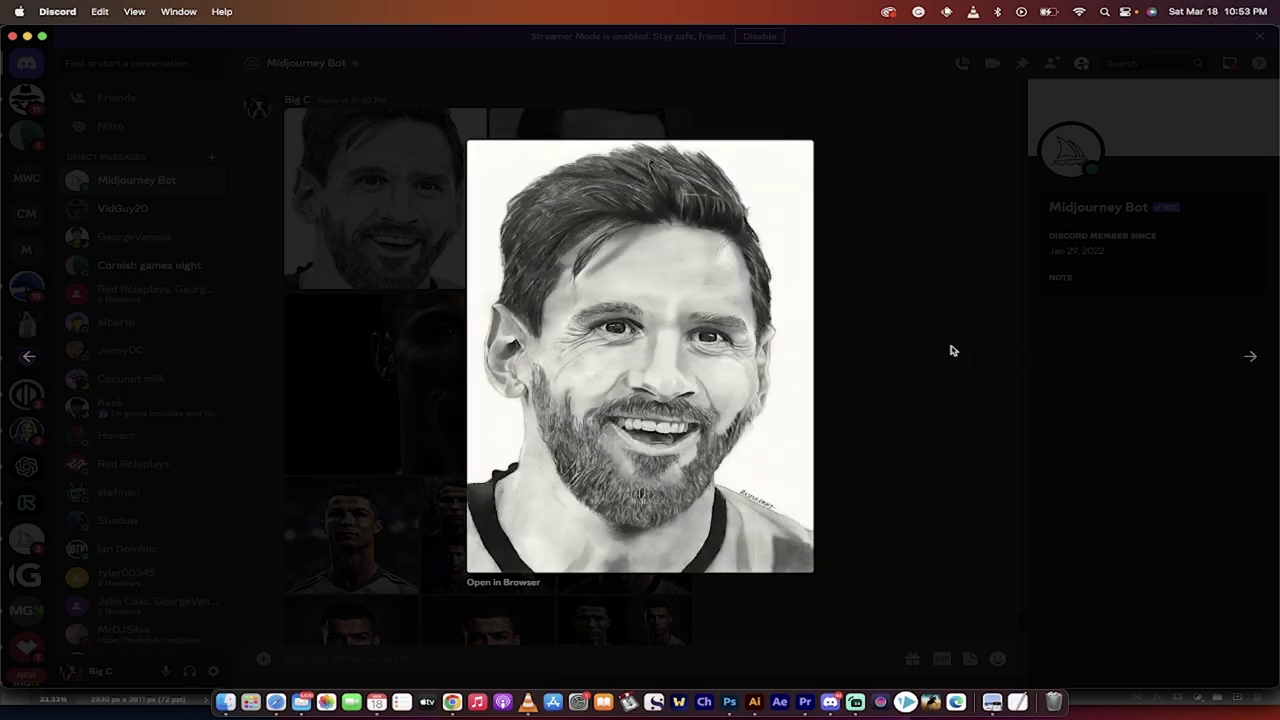
pyautogui.click(945, 348)
# - Browse the earlier Ronaldo portrait results one by one in the enlarged viewer
pyautogui.scroll(-2, 700, 330)
pyautogui.click(612, 326)
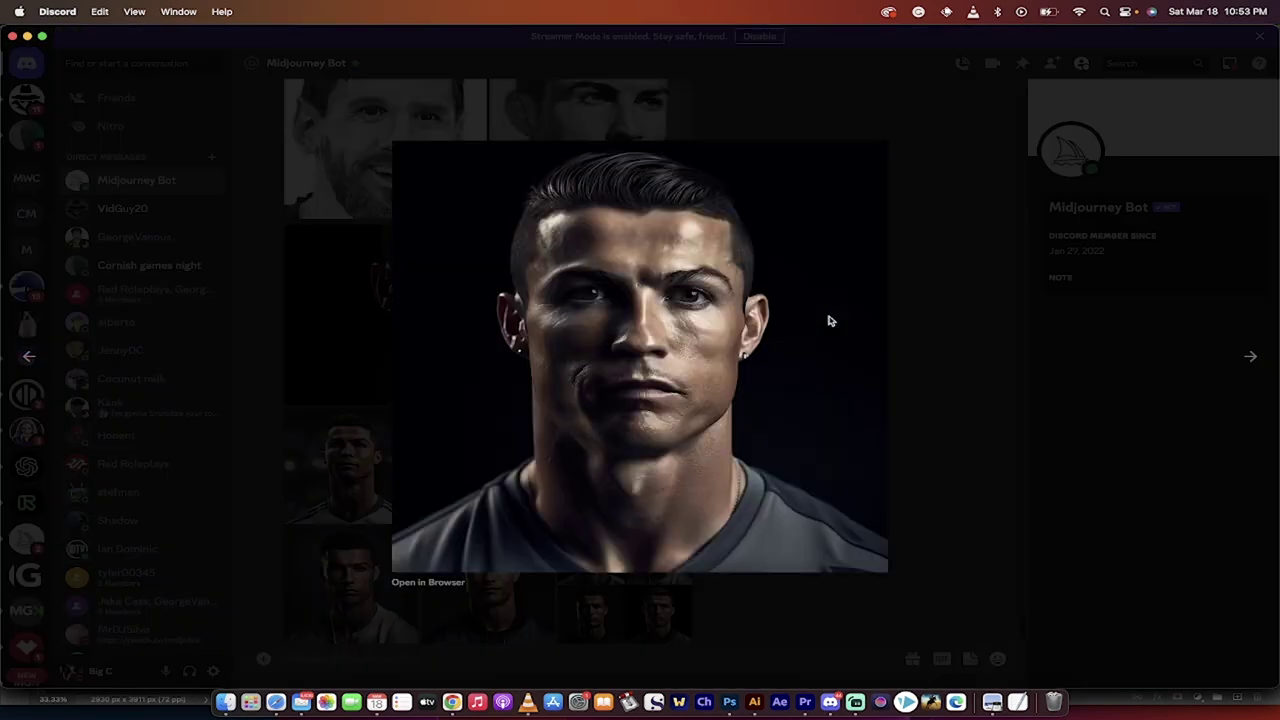
pyautogui.click(1250, 358)
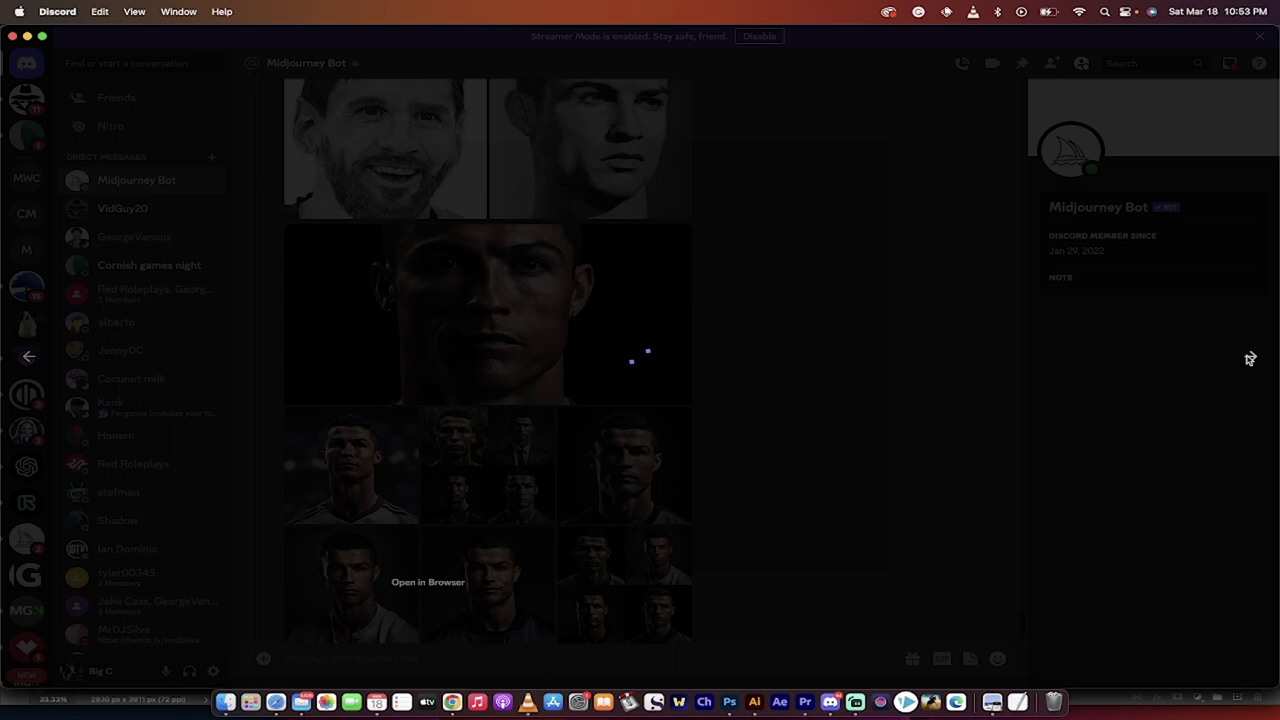
pyautogui.click(1250, 358)
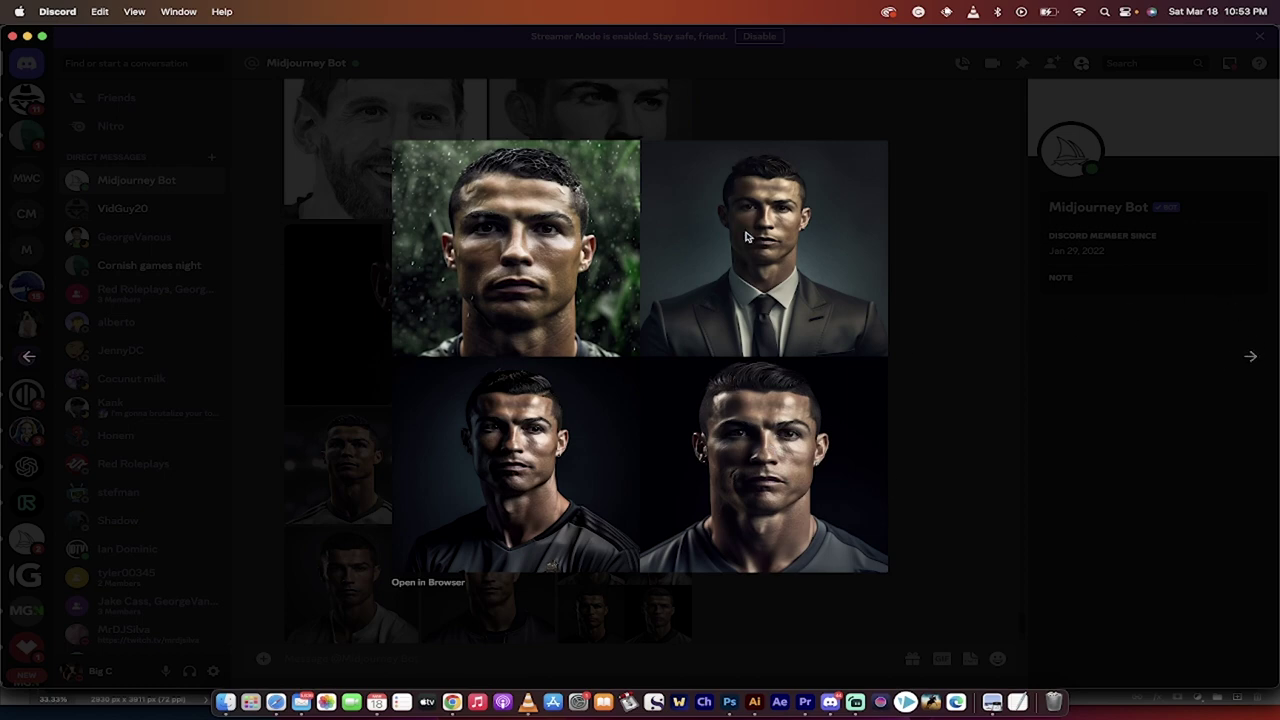
pyautogui.click(1250, 358)
pyautogui.click(1250, 358)
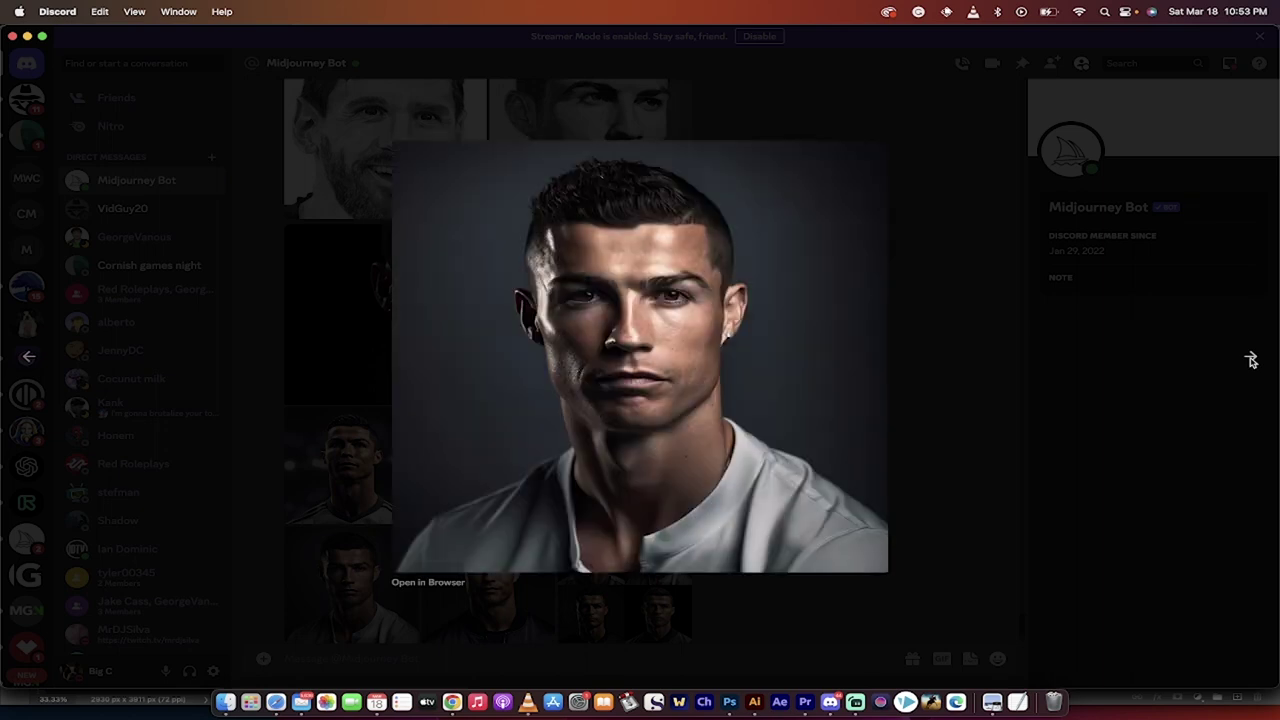
pyautogui.click(1250, 358)
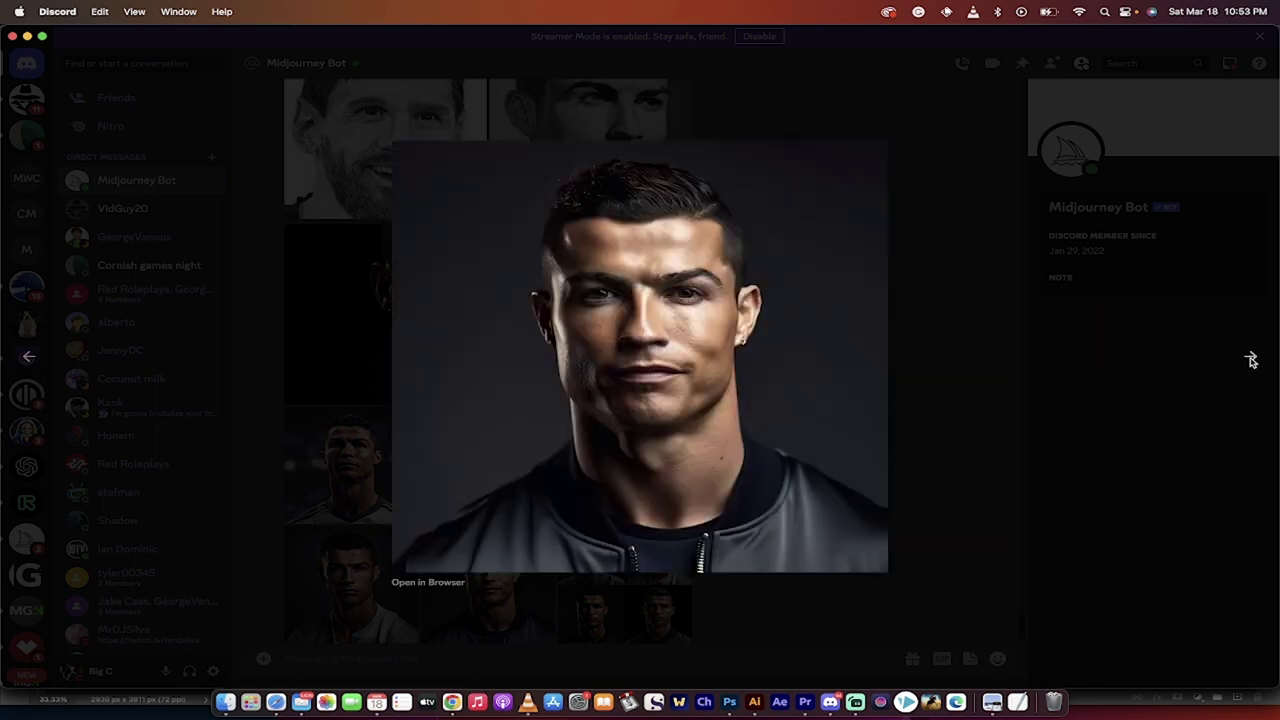
pyautogui.click(1250, 358)
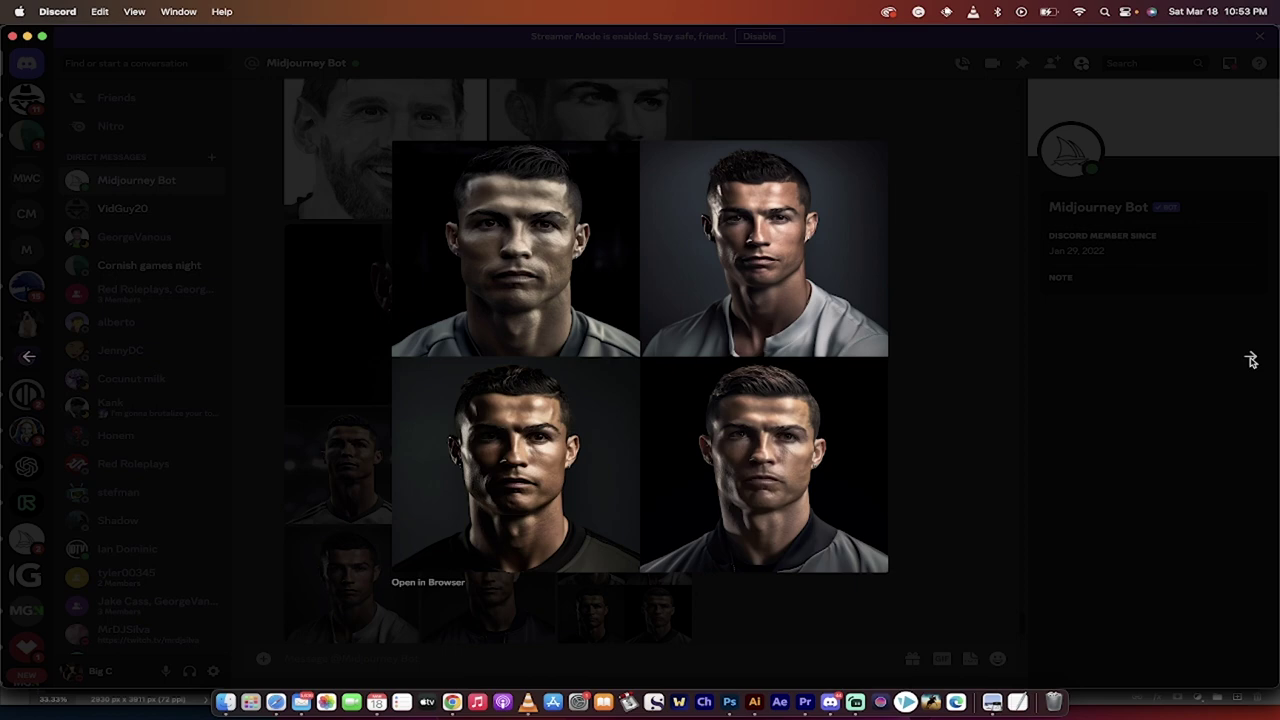
pyautogui.click(1251, 358)
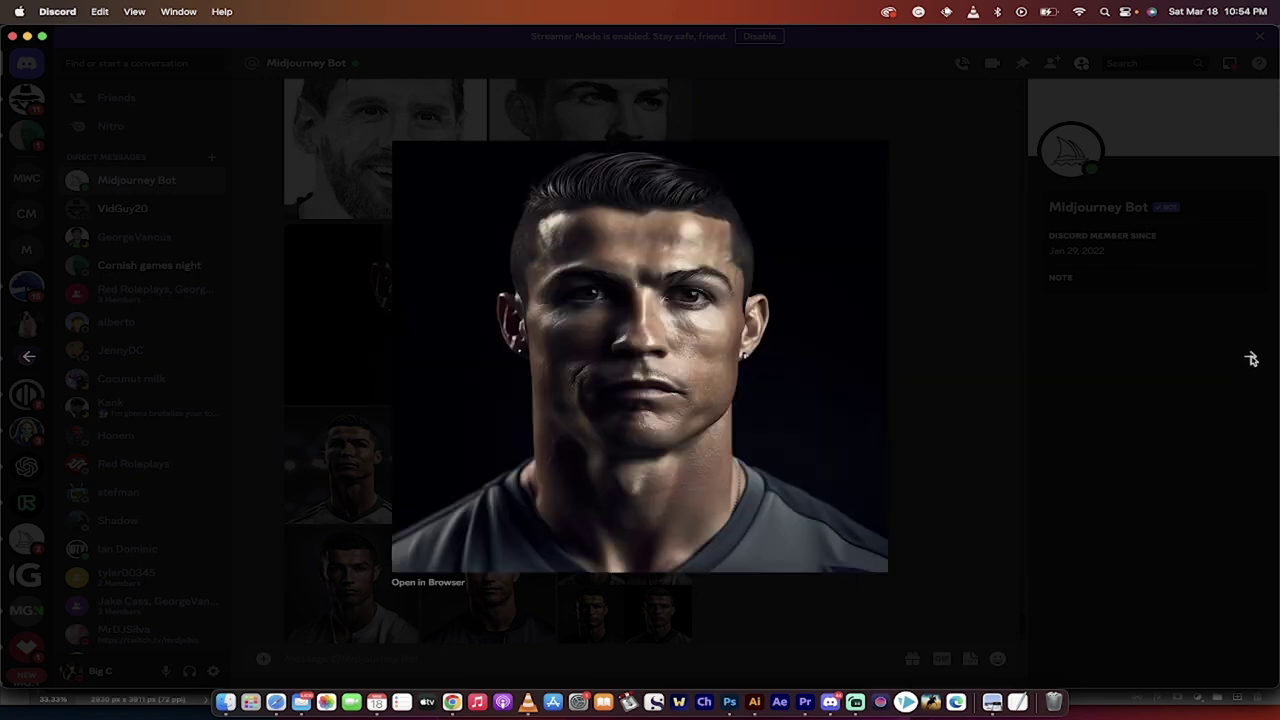
pyautogui.click(1250, 358)
pyautogui.click(1250, 358)
pyautogui.click(1030, 350)
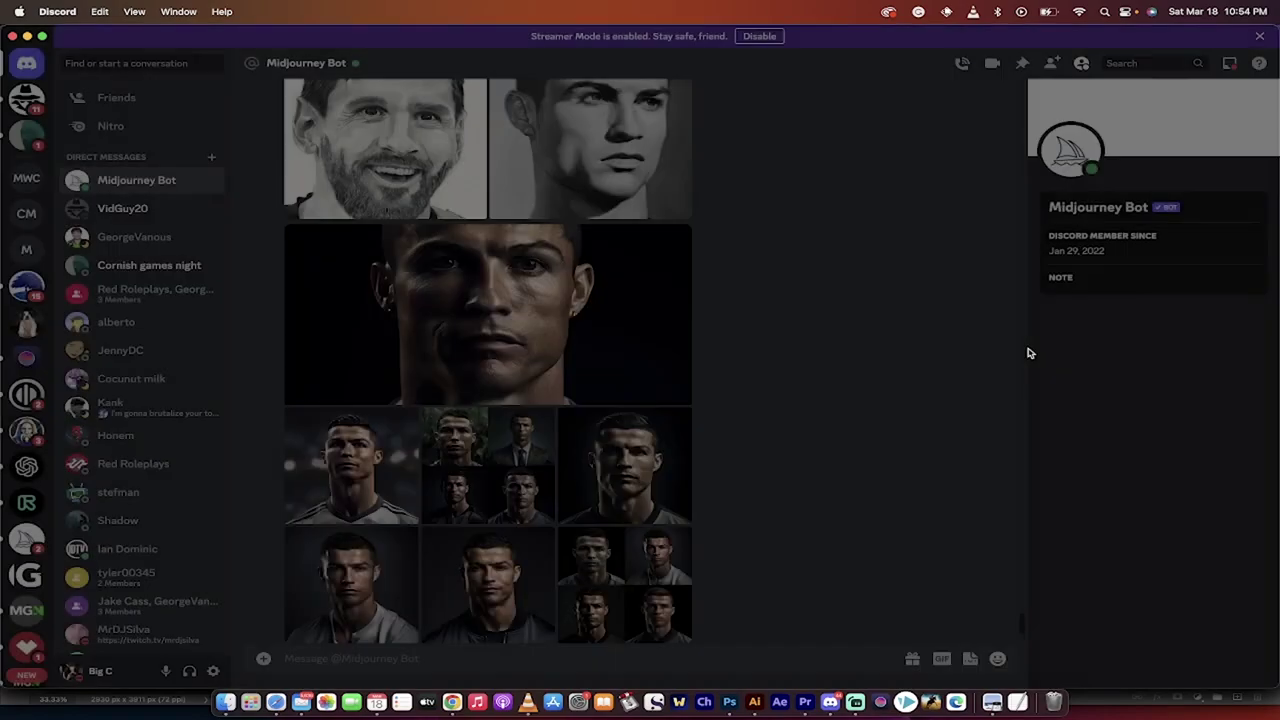
# - Browse the earlier Messi portraits, including the hooded and Barcelona-shirt versions
pyautogui.scroll(-1, 938, 364)
pyautogui.scroll(-5, 938, 364)
pyautogui.click(571, 274)
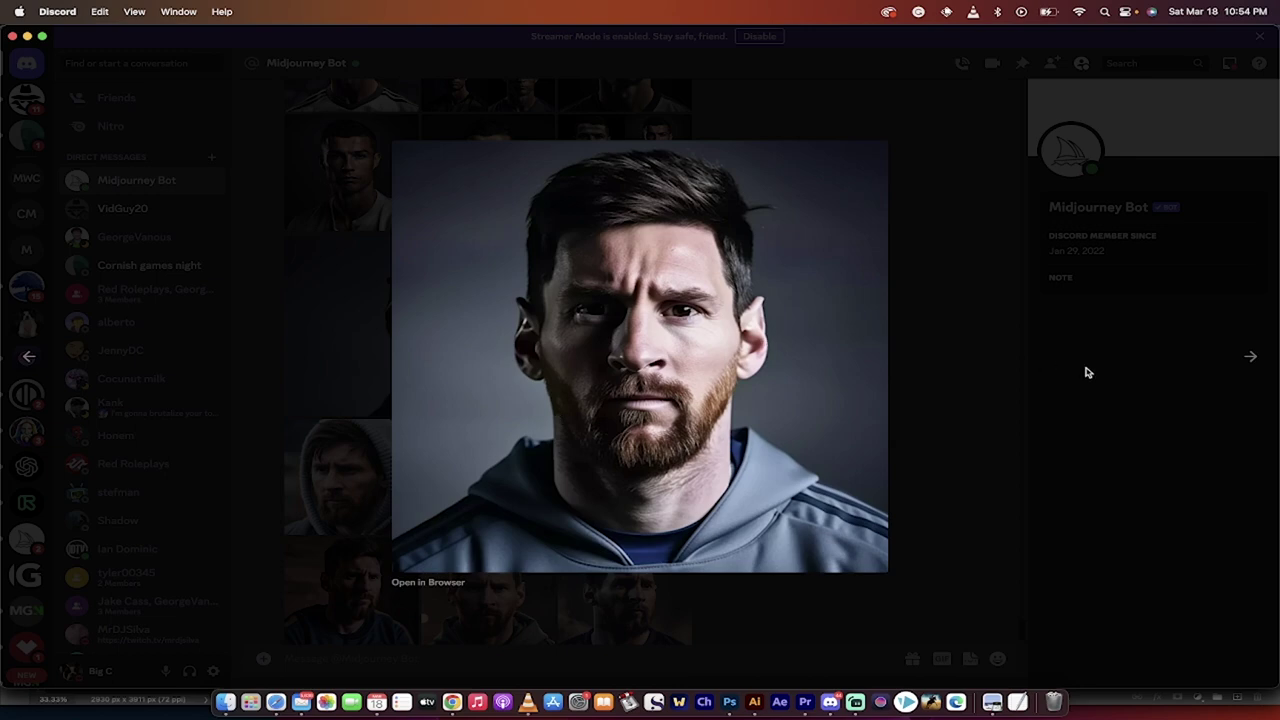
pyautogui.click(1251, 357)
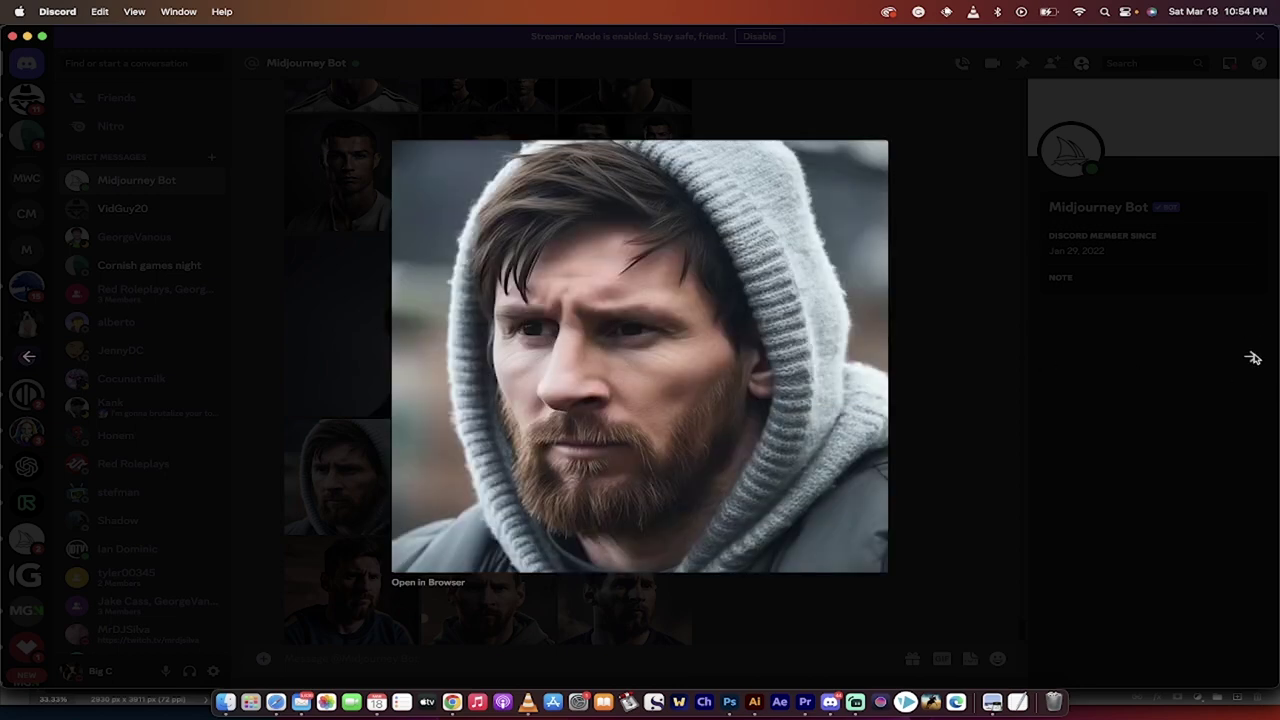
pyautogui.click(1251, 357)
pyautogui.click(1251, 357)
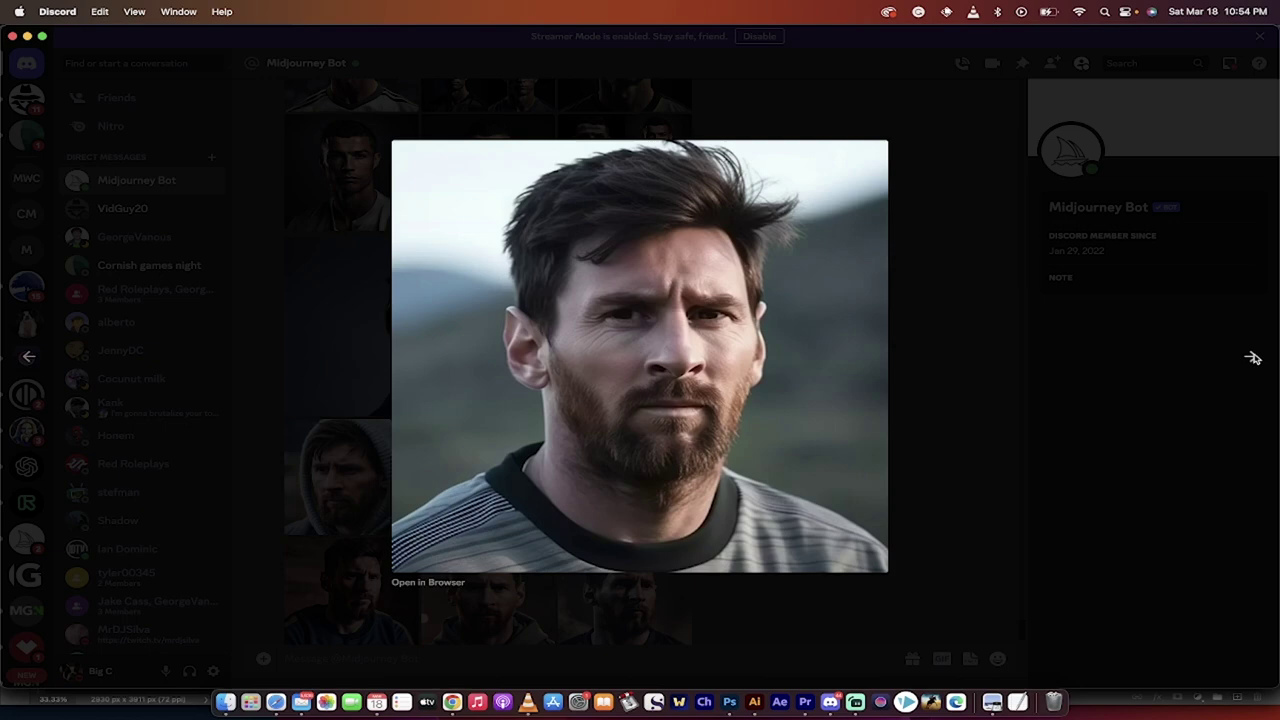
pyautogui.click(1251, 357)
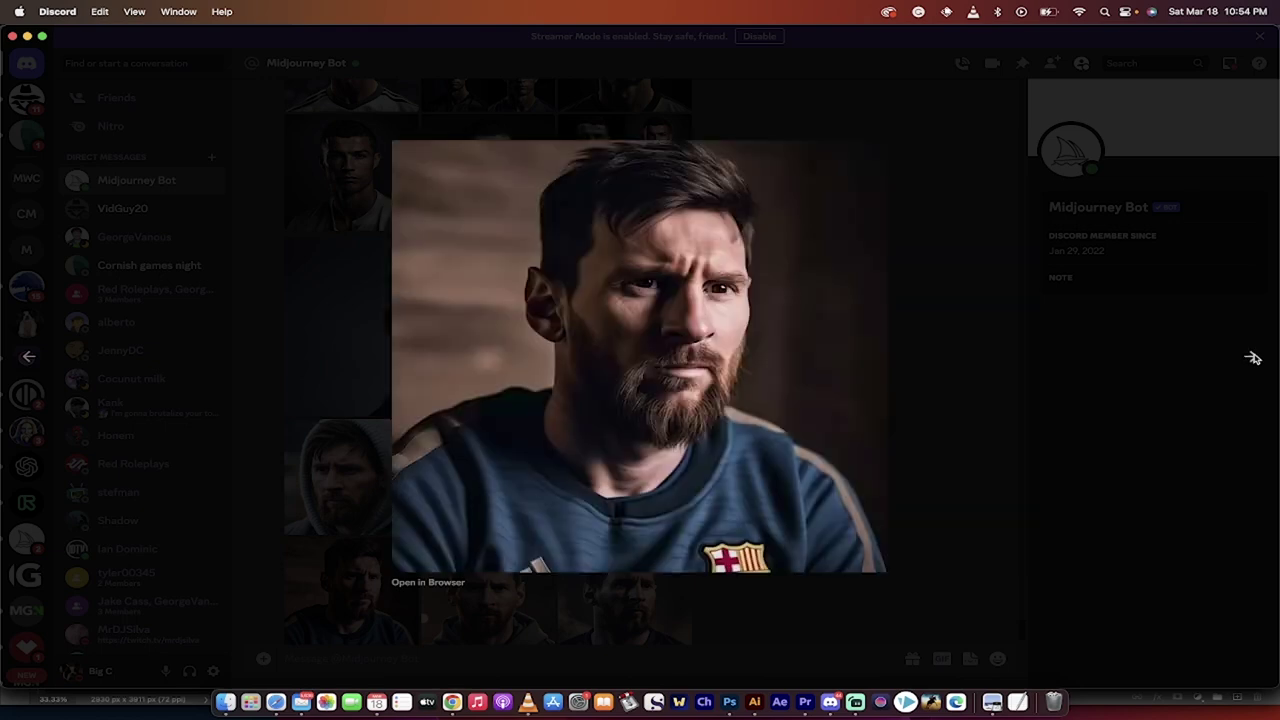
pyautogui.click(1251, 357)
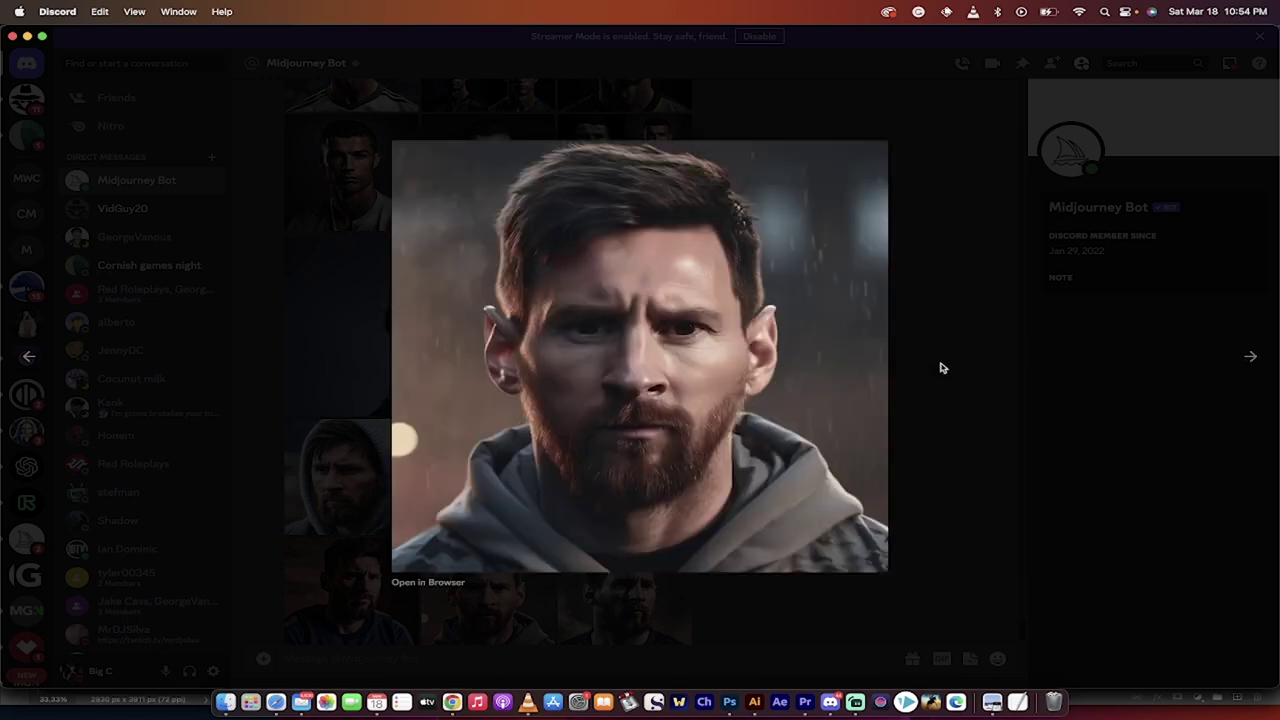
pyautogui.click(1251, 354)
pyautogui.click(951, 369)
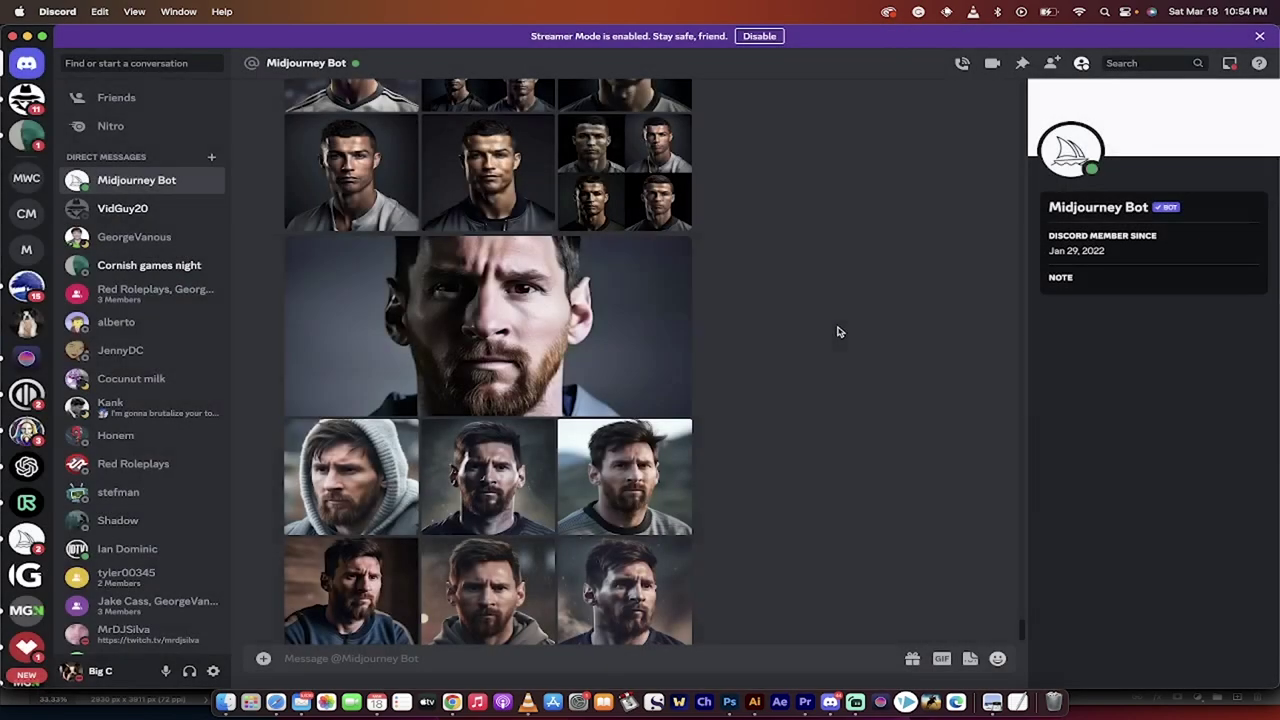
# - Scroll through the chat history to locate the messi.jpeg prompt text
pyautogui.scroll(-2, 838, 331)
pyautogui.scroll(-2, 838, 331)
pyautogui.scroll(6, 838, 331)
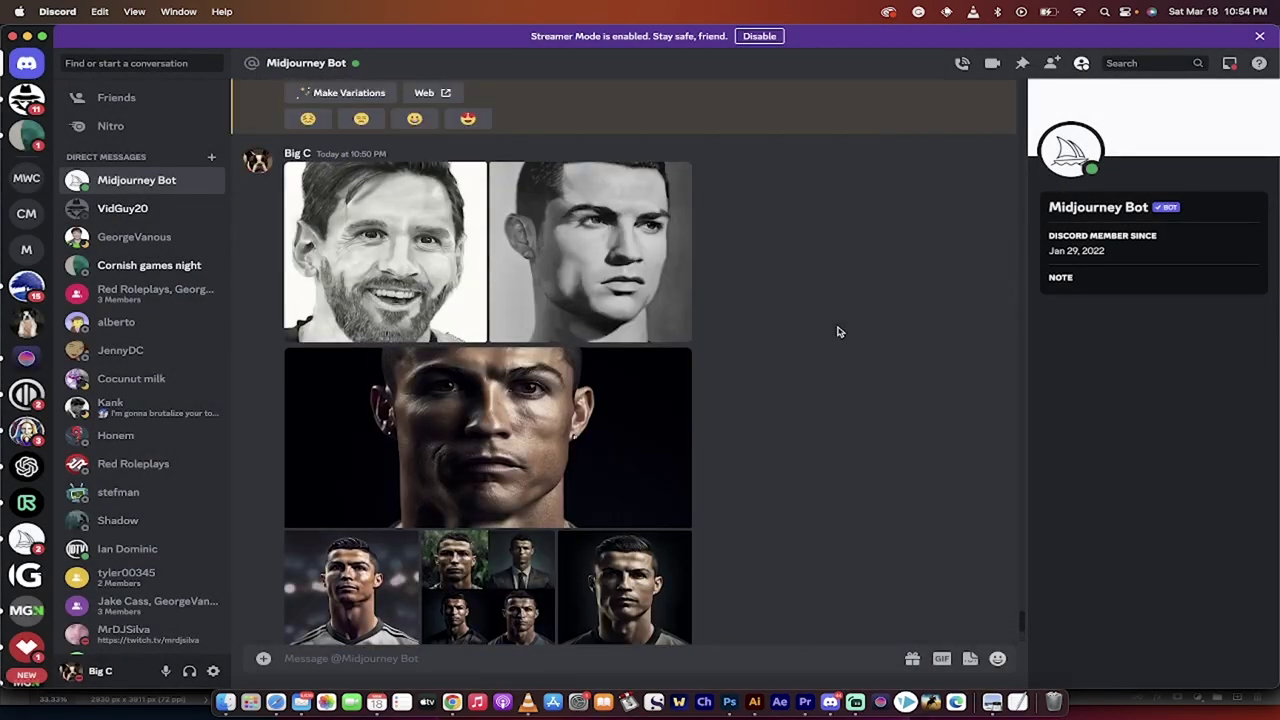
pyautogui.scroll(-6, 838, 331)
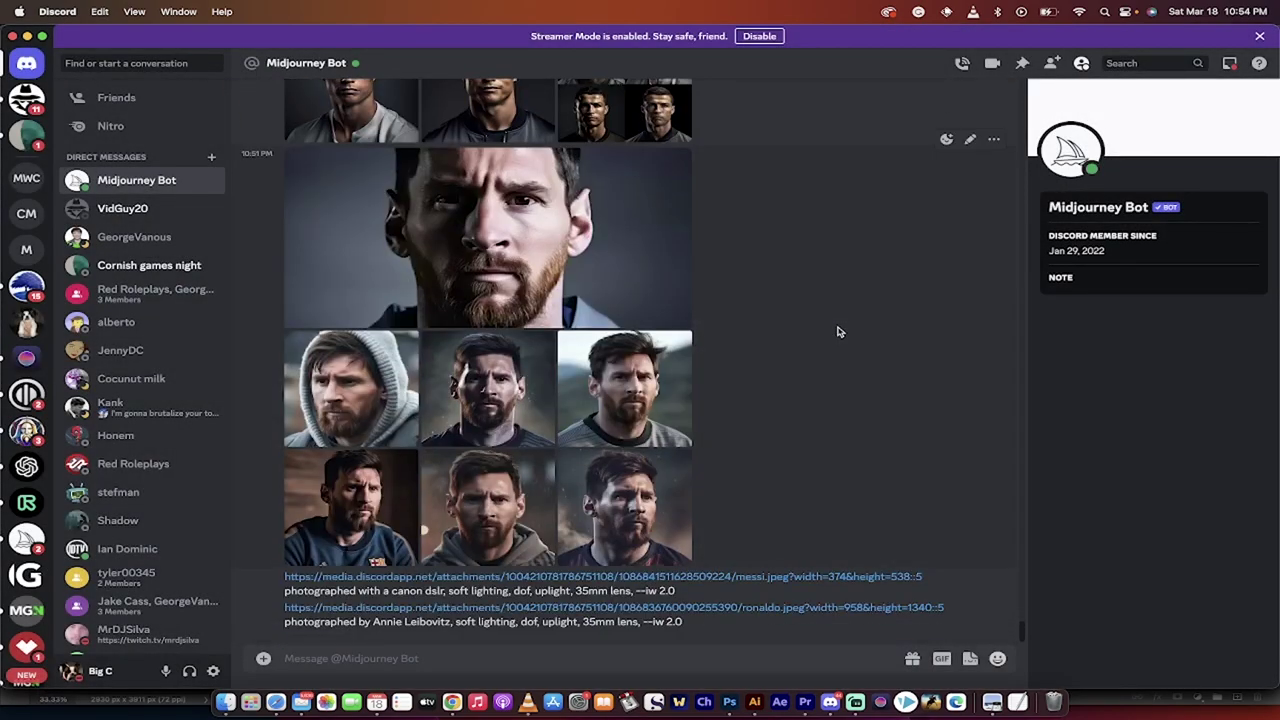
pyautogui.scroll(10, 838, 331)
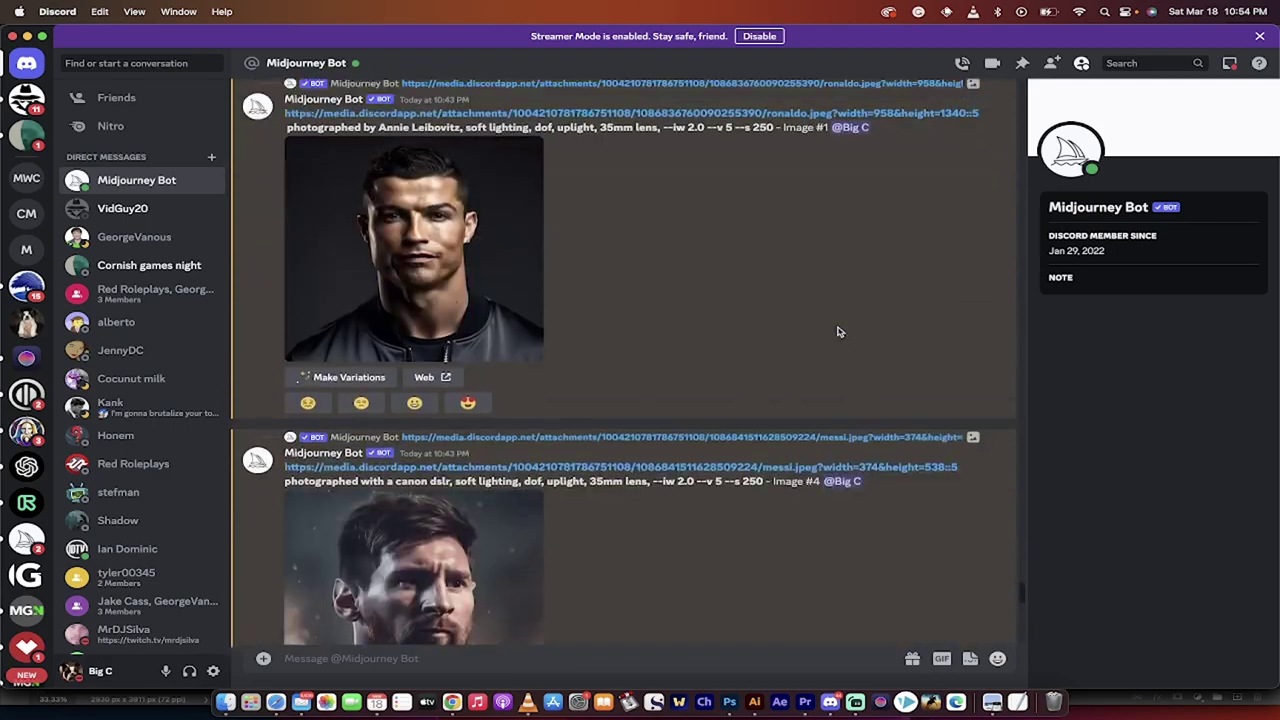
pyautogui.scroll(10, 838, 331)
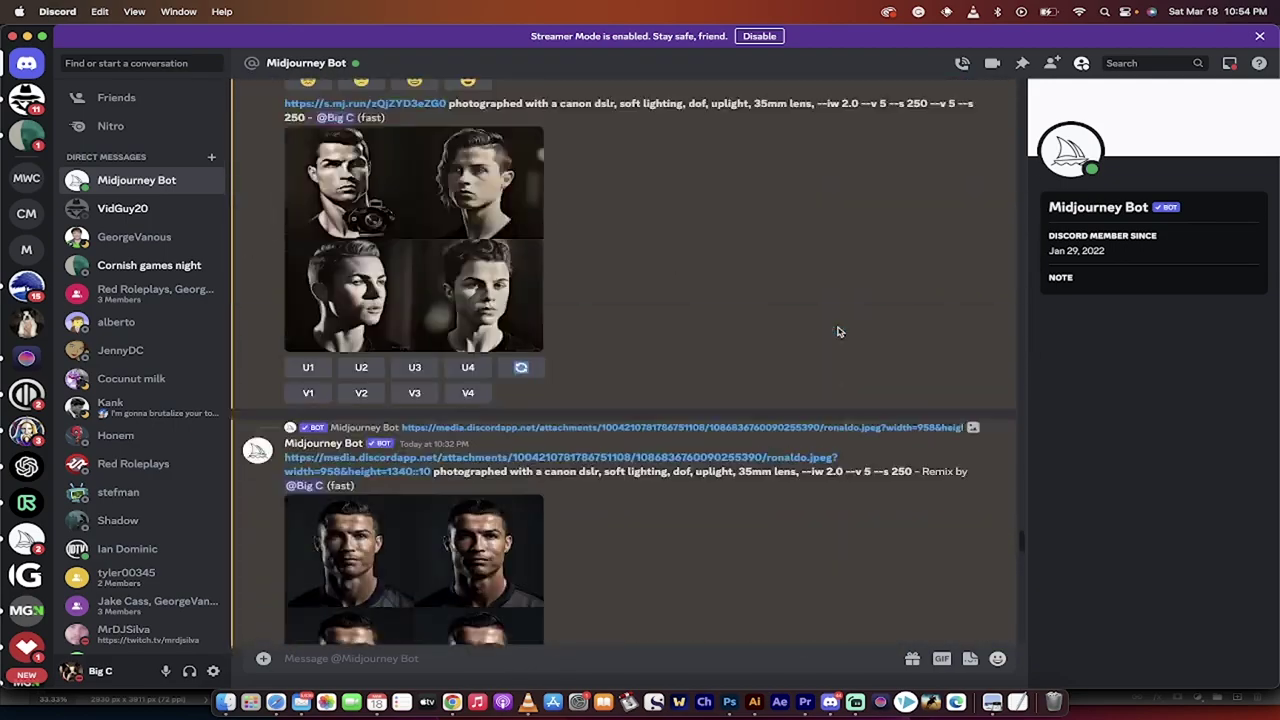
pyautogui.scroll(10, 838, 331)
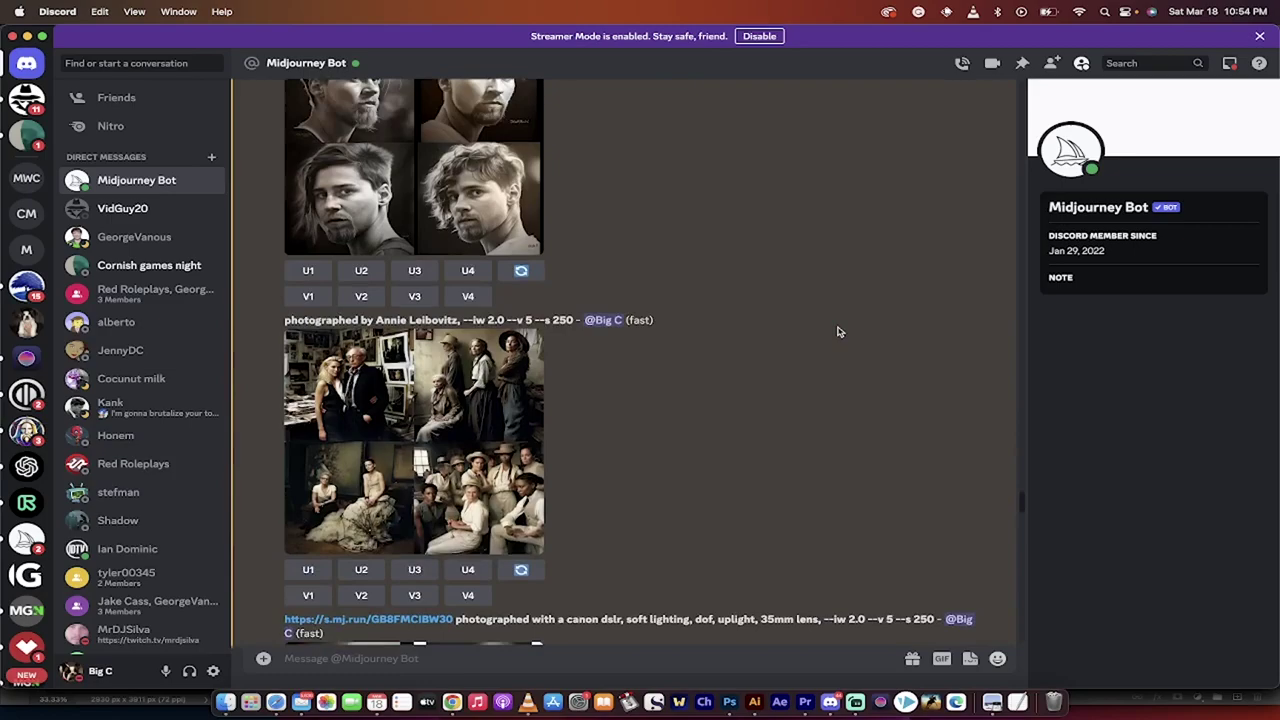
pyautogui.scroll(10, 838, 331)
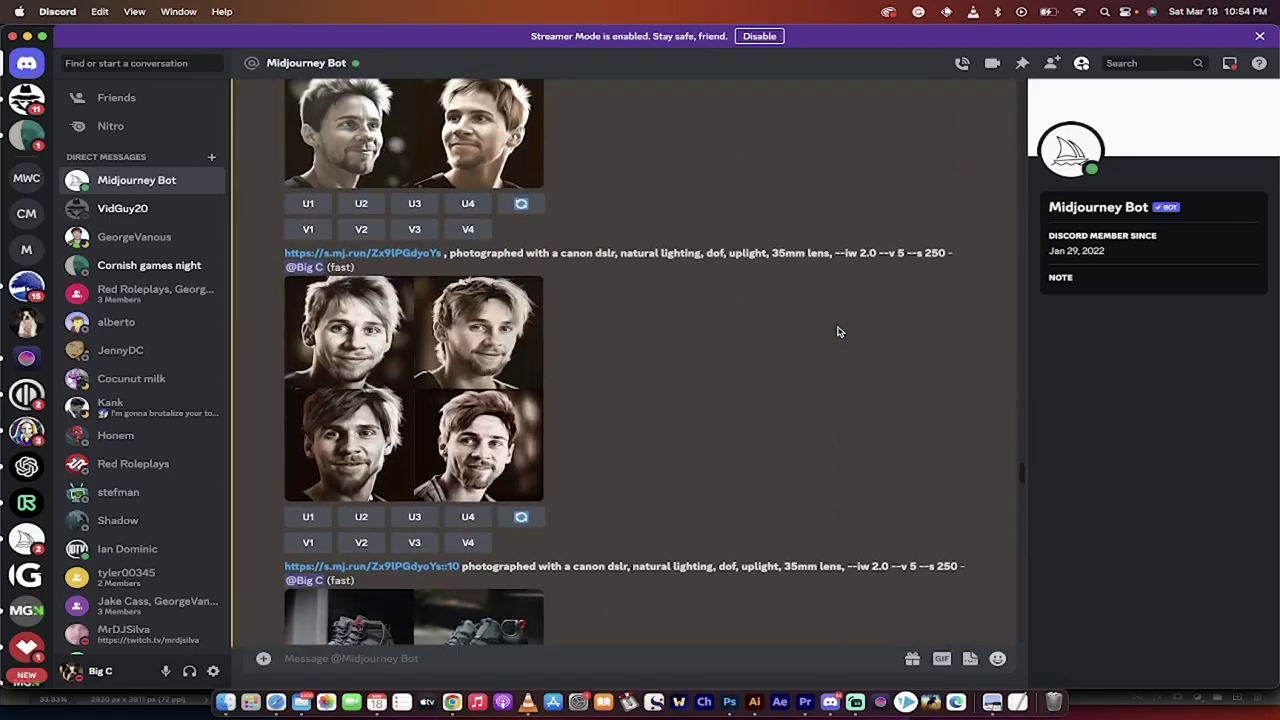
pyautogui.scroll(10, 838, 331)
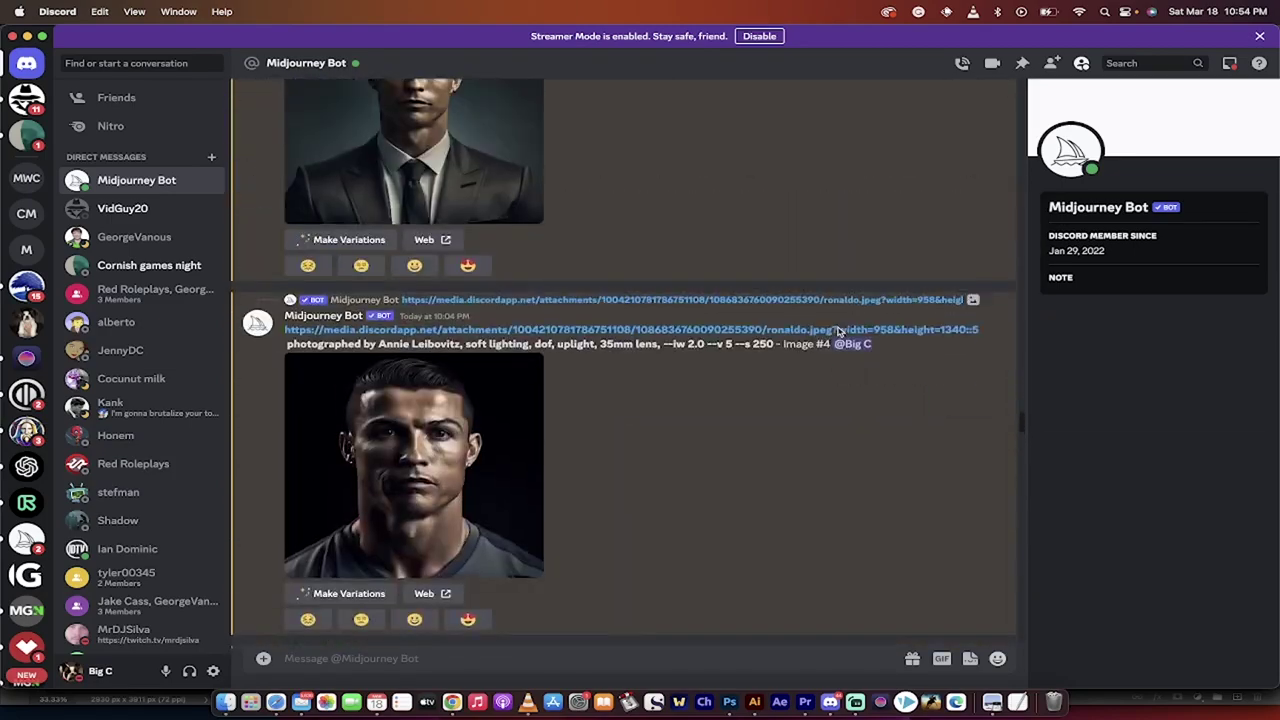
pyautogui.scroll(10, 838, 331)
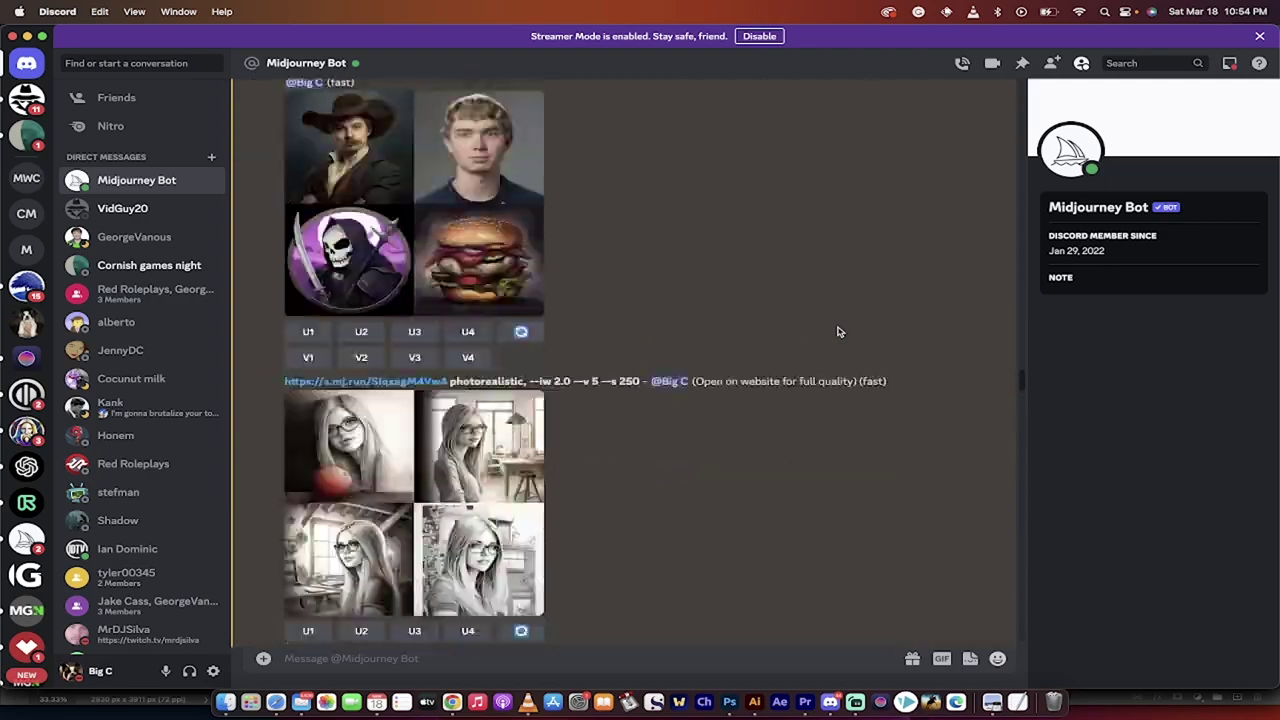
pyautogui.scroll(-10, 838, 331)
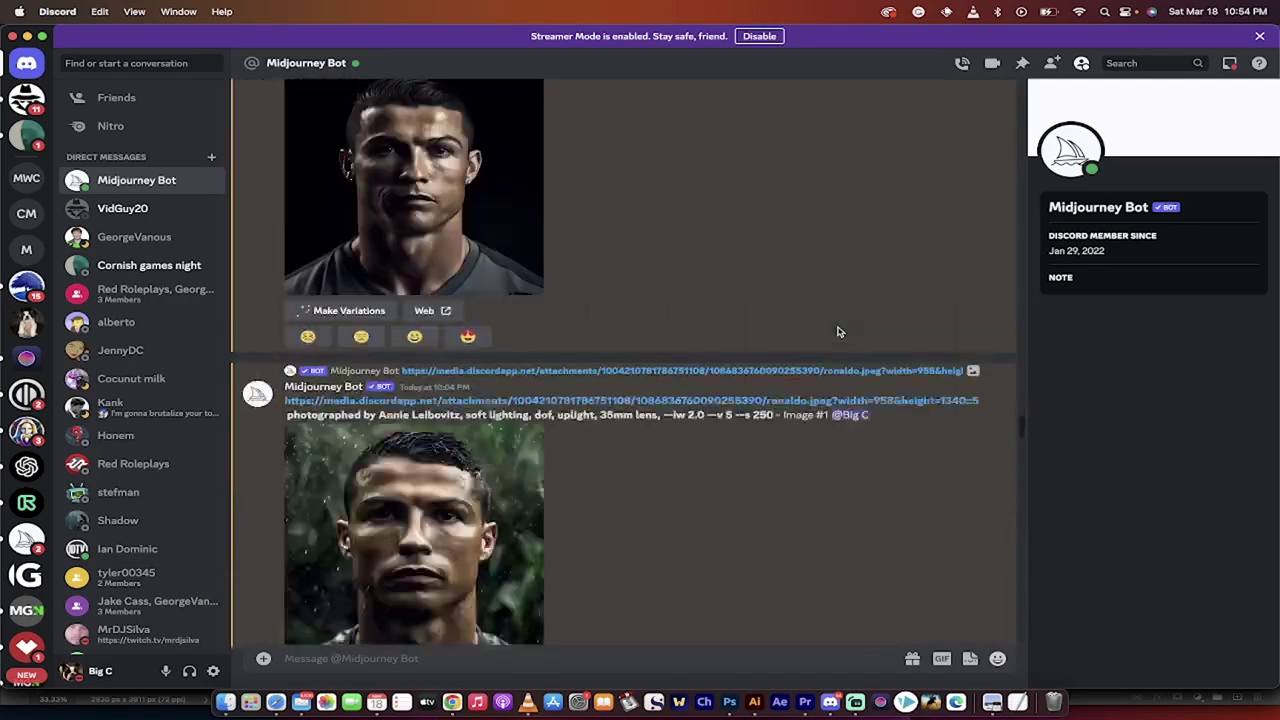
pyautogui.scroll(-10, 838, 331)
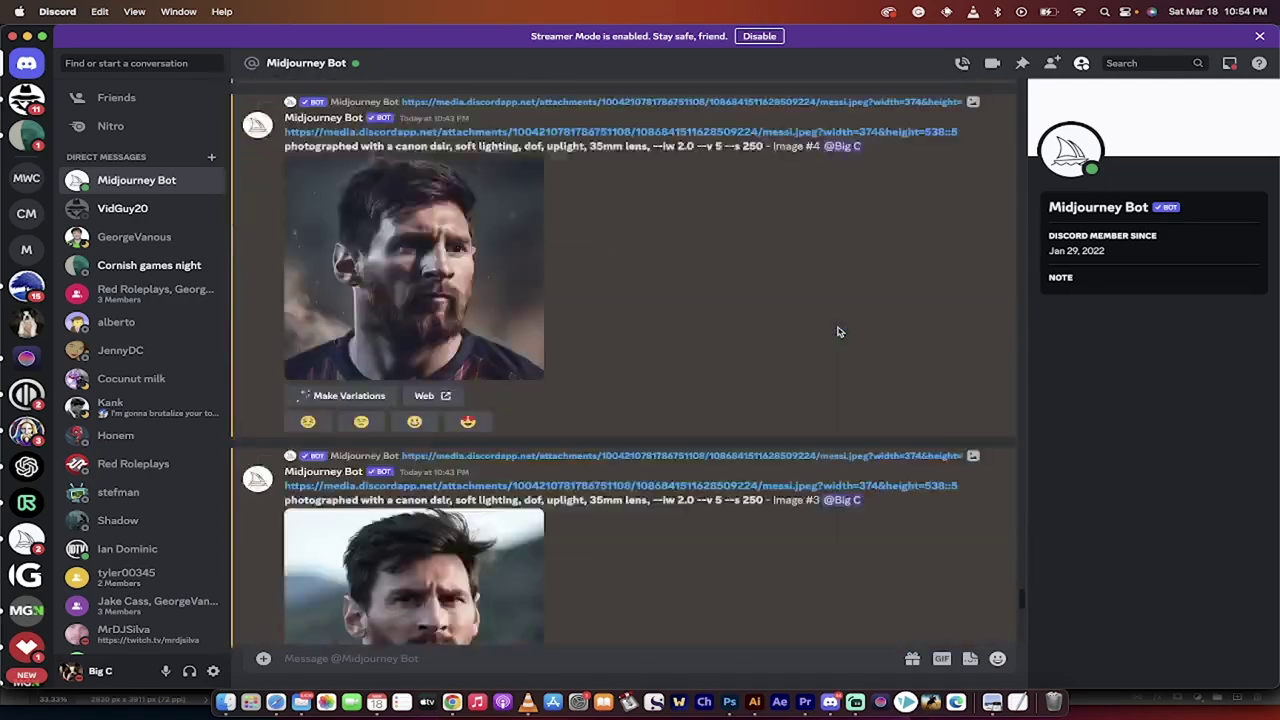
pyautogui.scroll(-10, 838, 331)
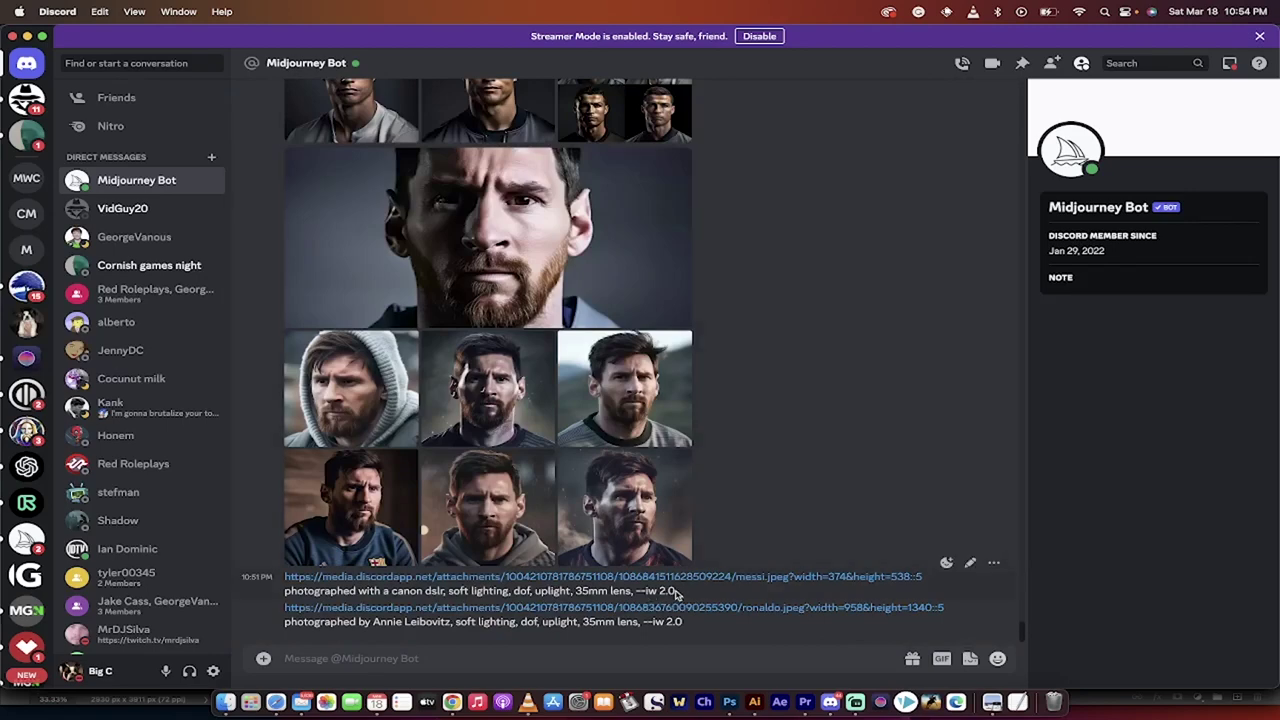
# - Start an /imagine command and paste the messi.jpeg link with the canon dslr --iw 2.0 prompt
pyautogui.click(326, 656)
pyautogui.write('/imag')
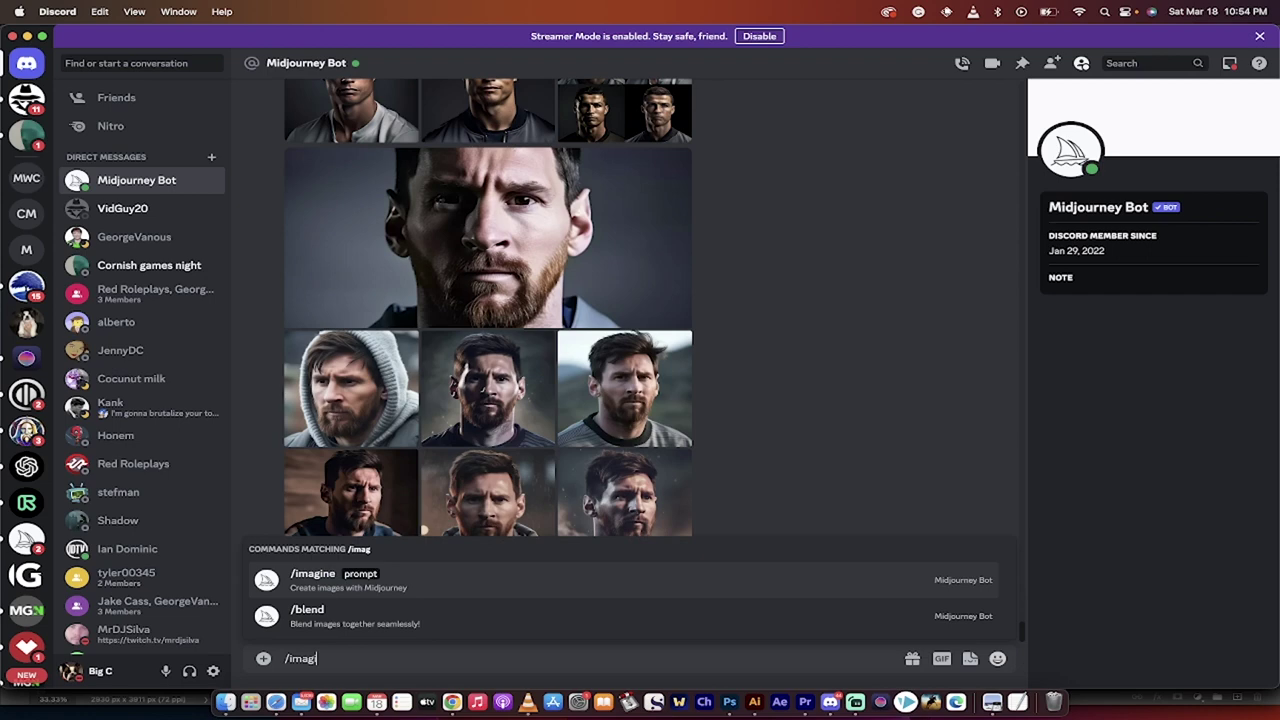
pyautogui.press('Return')
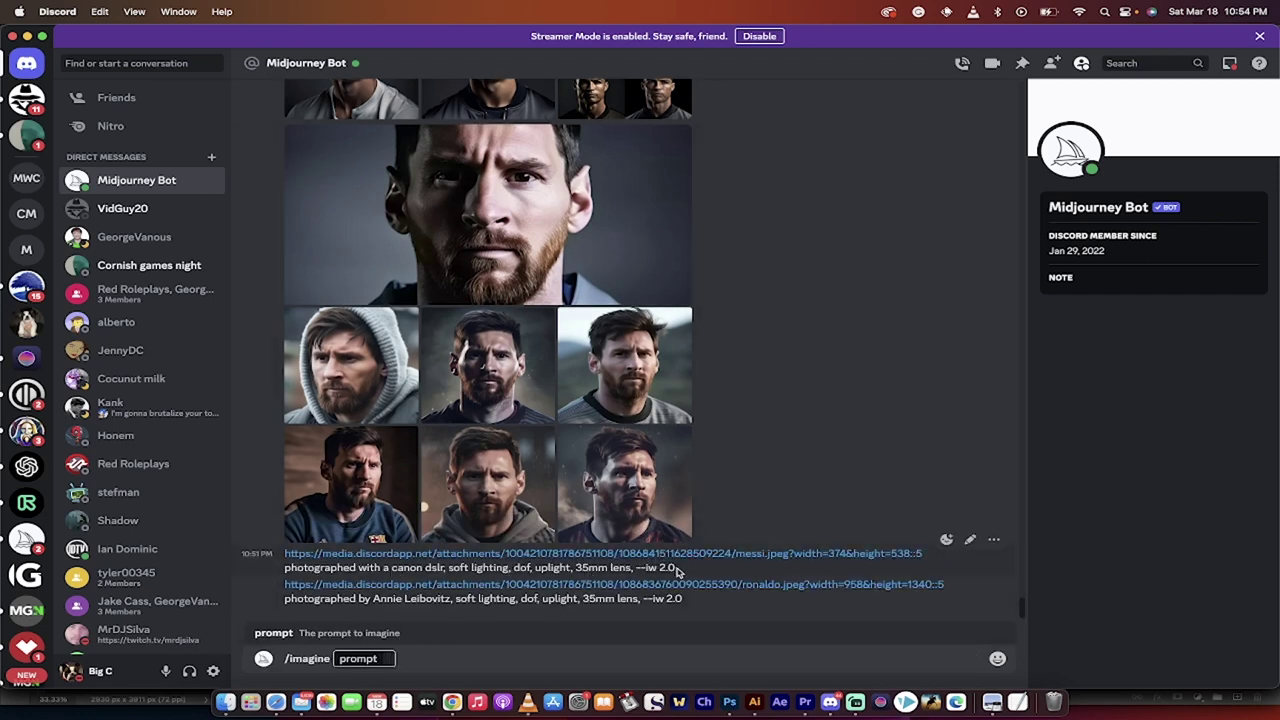
pyautogui.moveTo(677, 570); pyautogui.dragTo(278, 553)
pyautogui.click(296, 578)
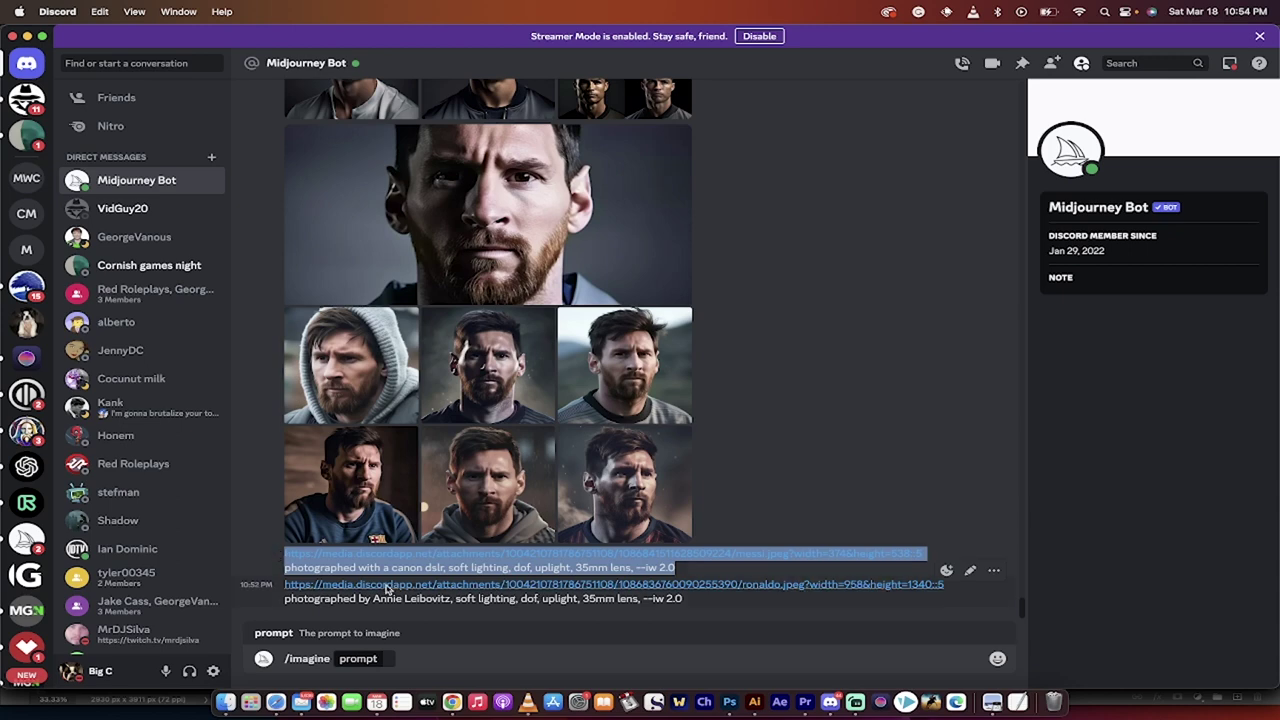
pyautogui.click(390, 664)
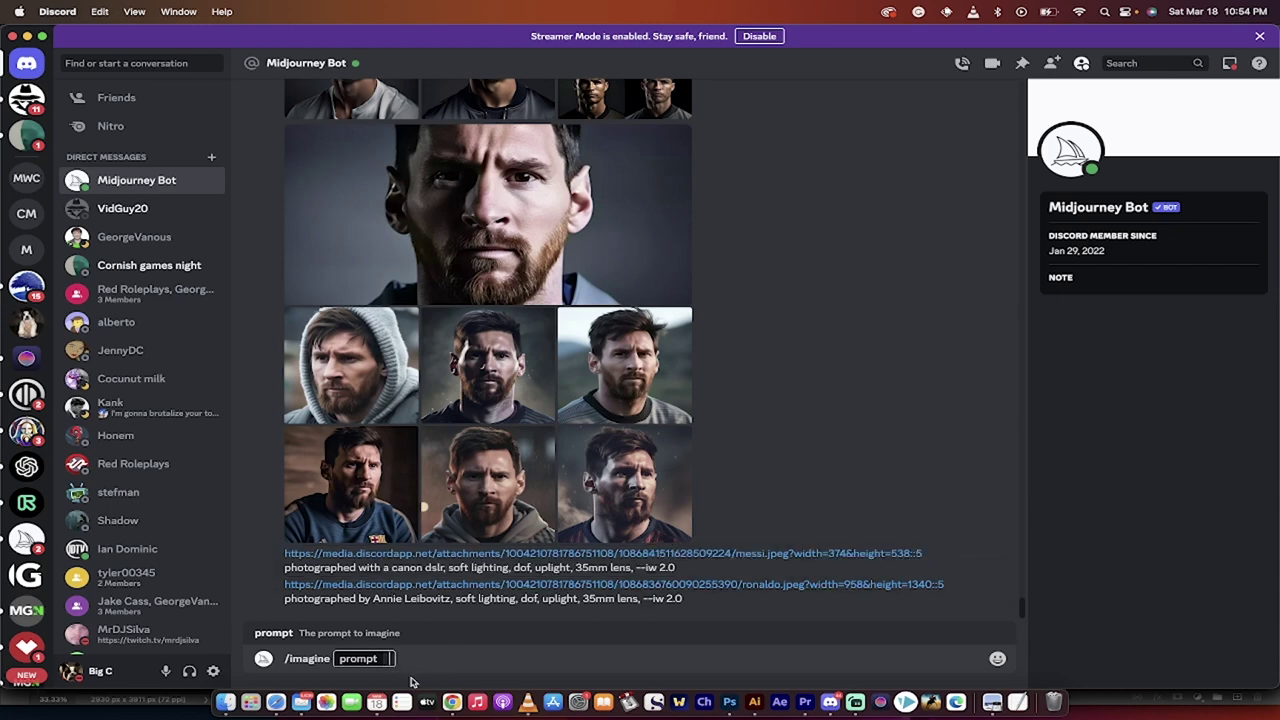
pyautogui.press('super+v')
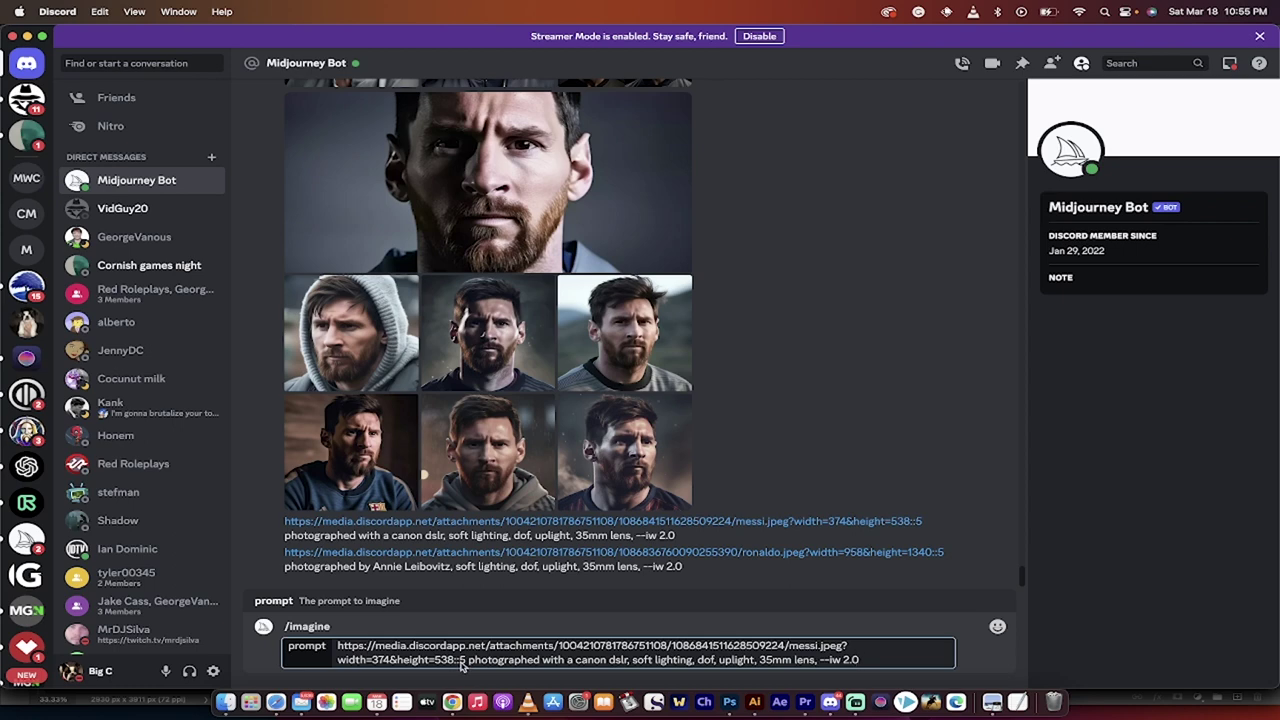
# - In Chrome, show the Multi Prompts docs' Prompt Weights section with the hot:: dog examples
pyautogui.click(452, 702)
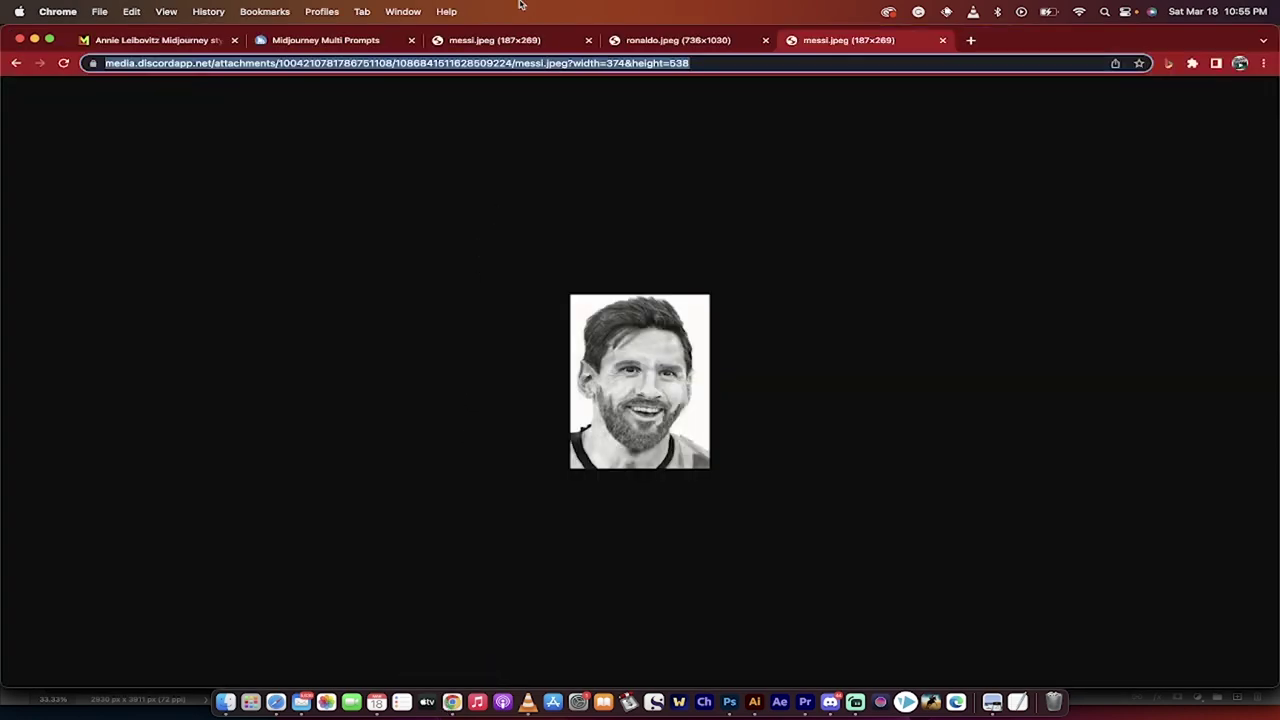
pyautogui.click(332, 42)
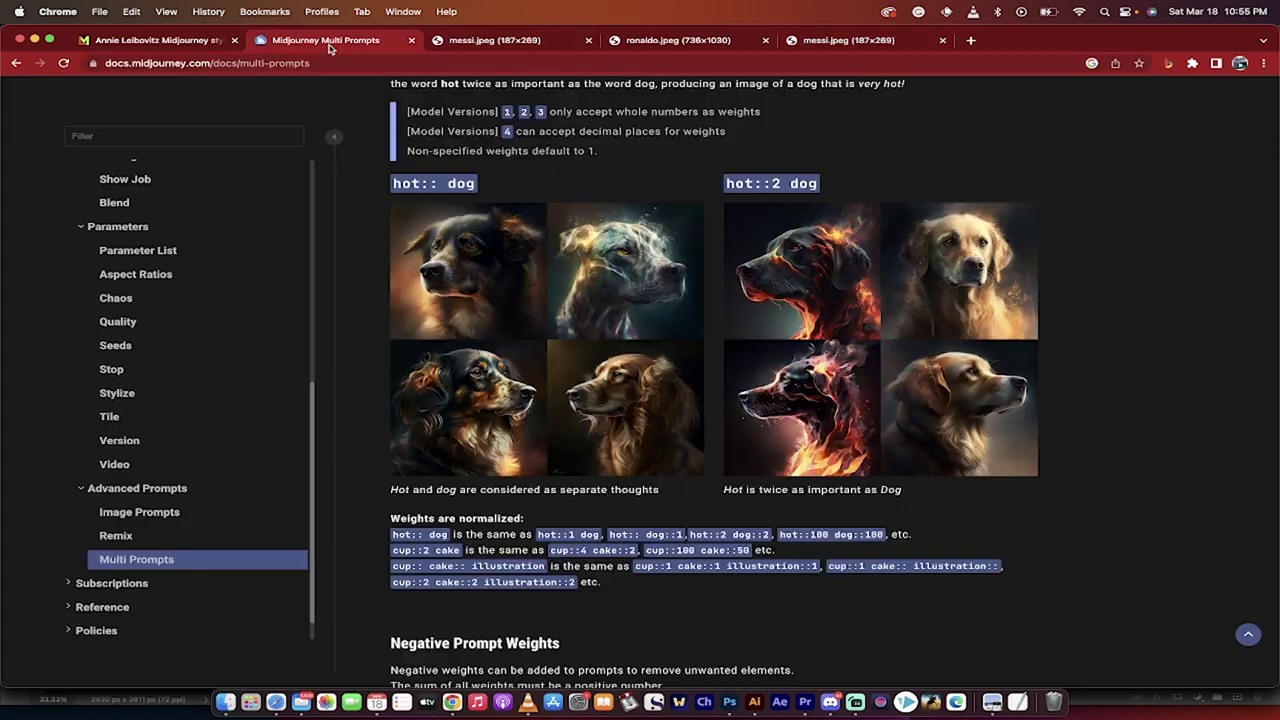
pyautogui.scroll(3, 500, 324)
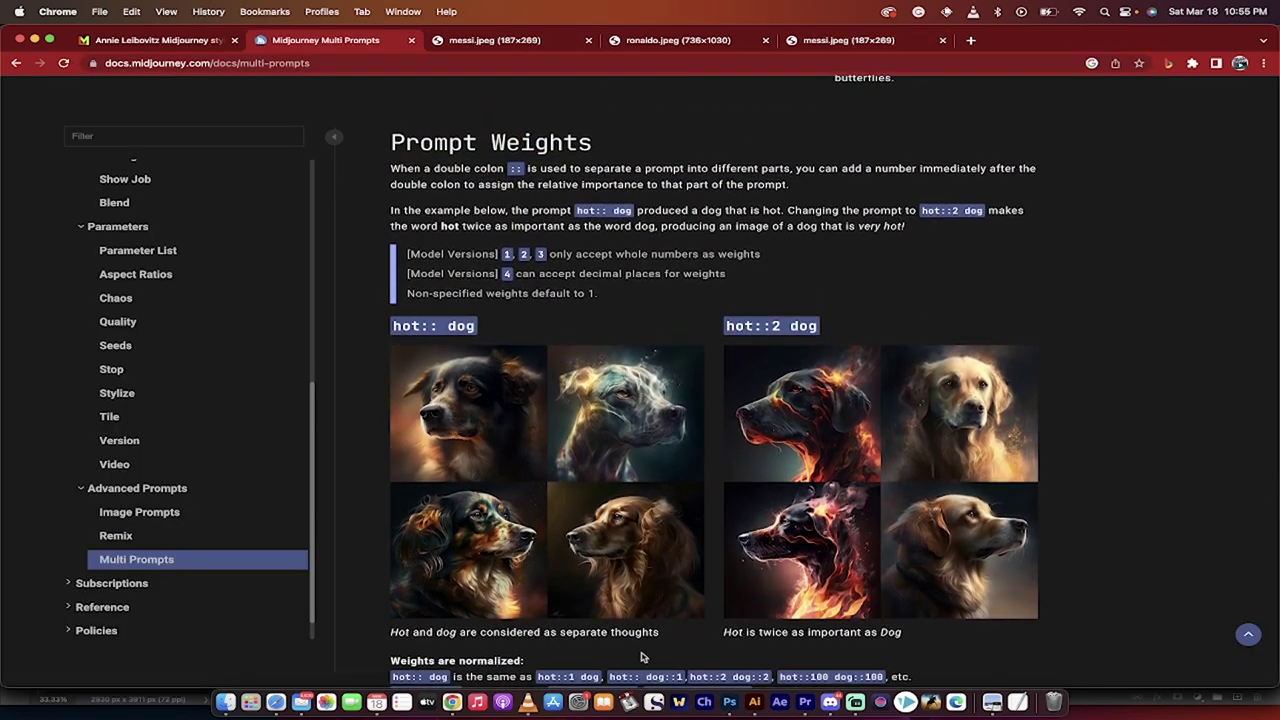
# - Return to Discord and submit the messi.jpeg canon dslr /imagine prompt
pyautogui.click(830, 702)
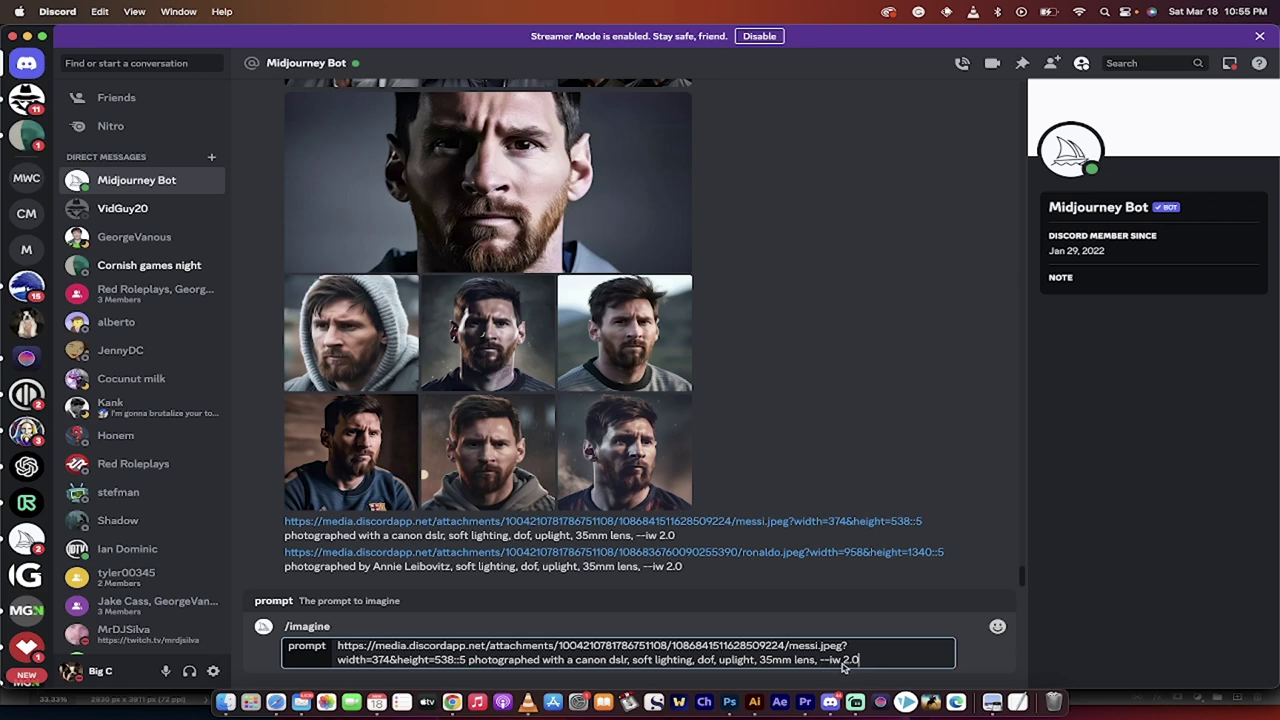
pyautogui.click(856, 662)
pyautogui.press('Return')
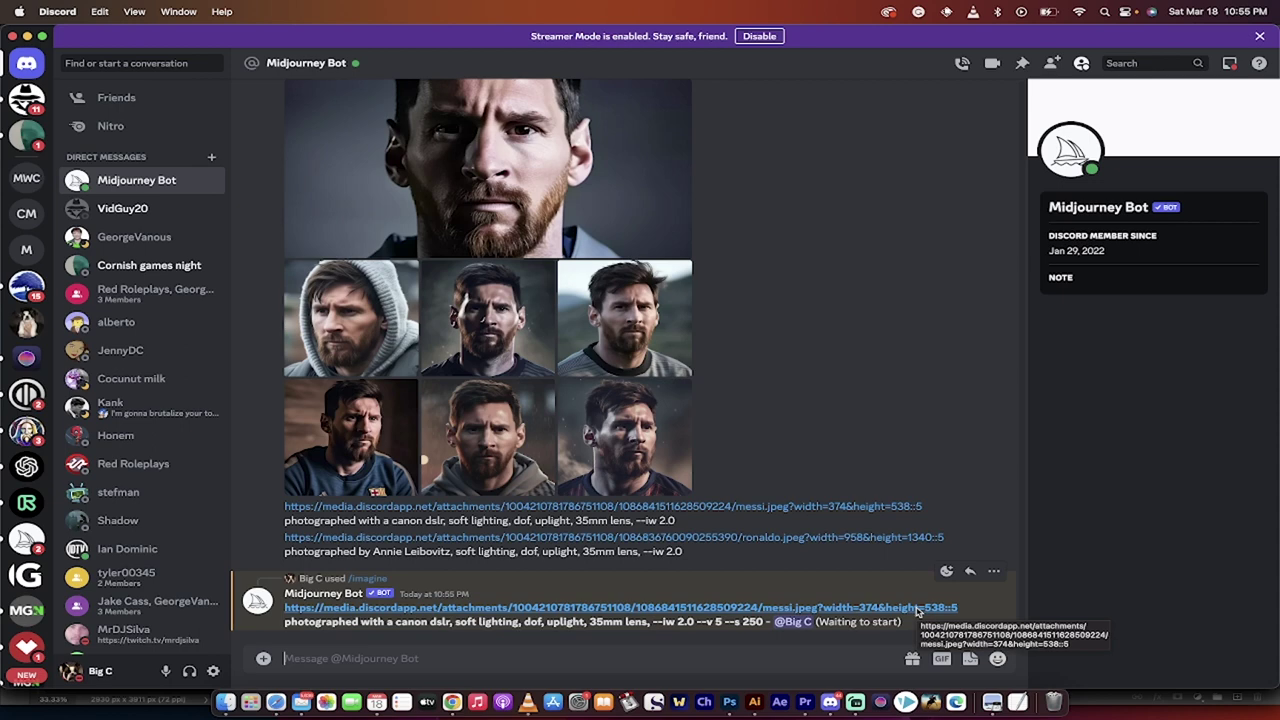
# - Open the messi.jpeg link in Chrome and delete the trailing ::5 from its address to load the sketch
pyautogui.click(917, 609)
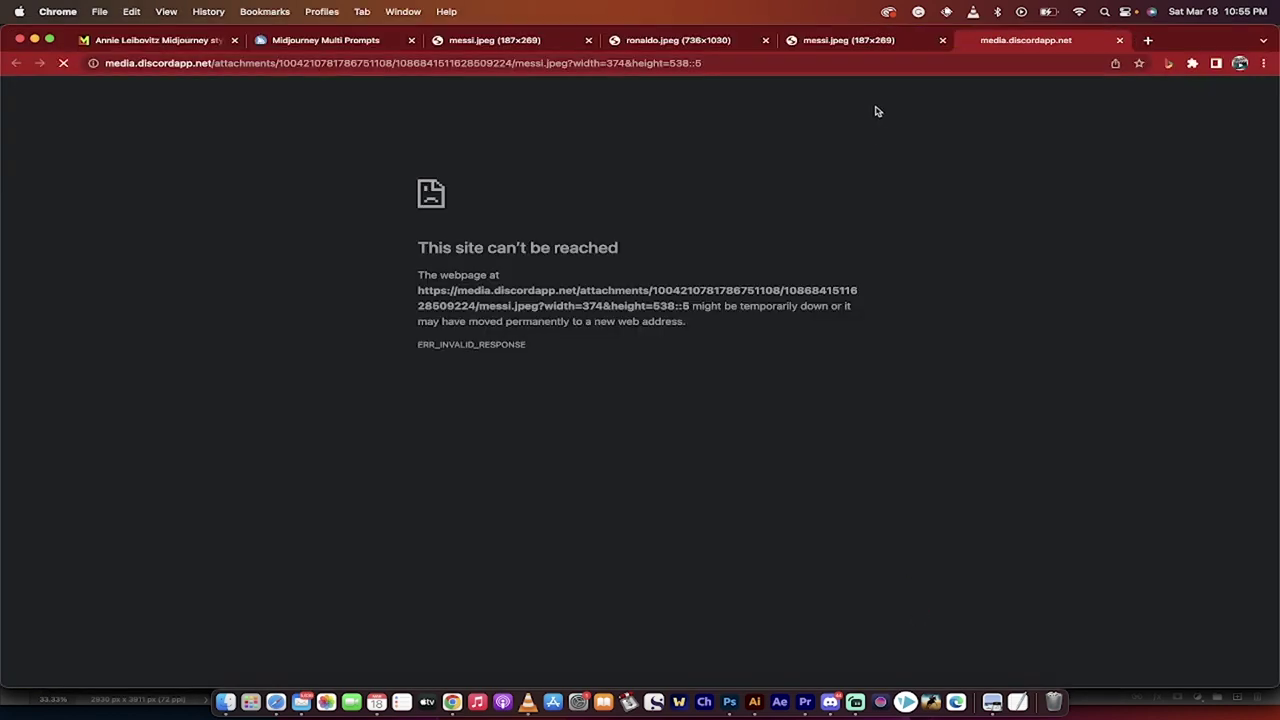
pyautogui.click(741, 63)
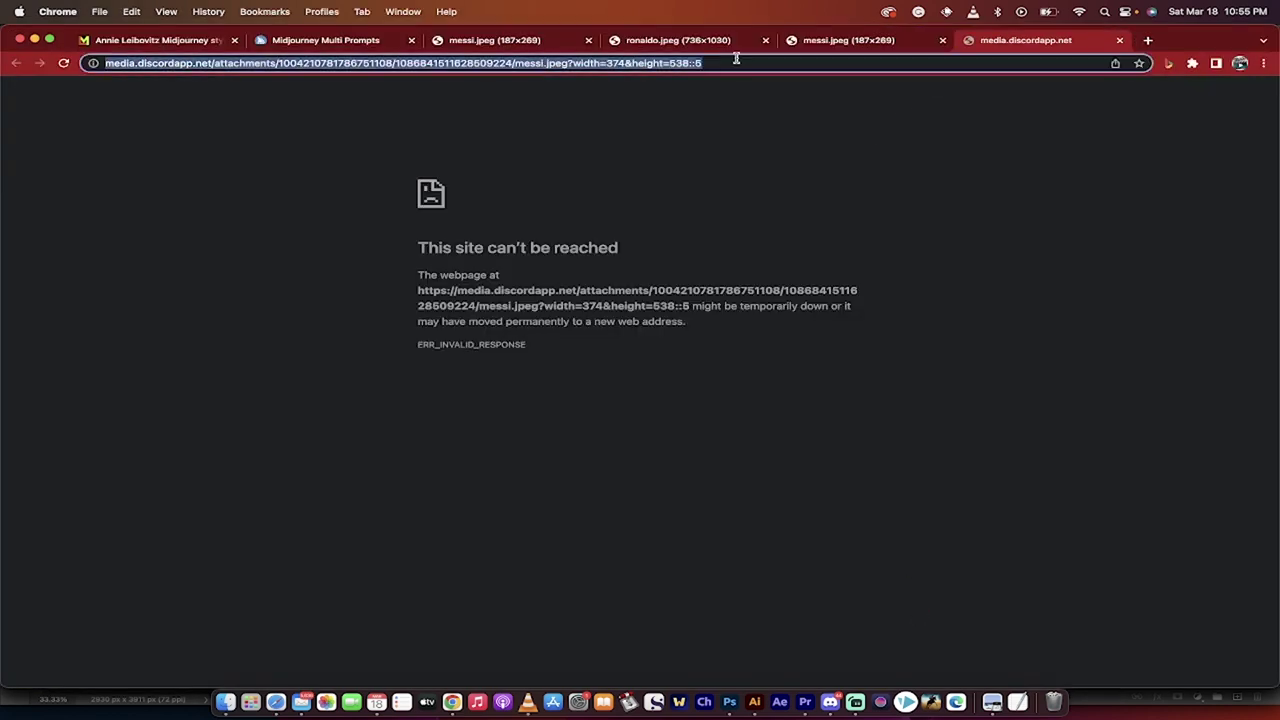
pyautogui.click(741, 63)
pyautogui.moveTo(727, 63); pyautogui.dragTo(759, 66)
pyautogui.press('BackSpace')
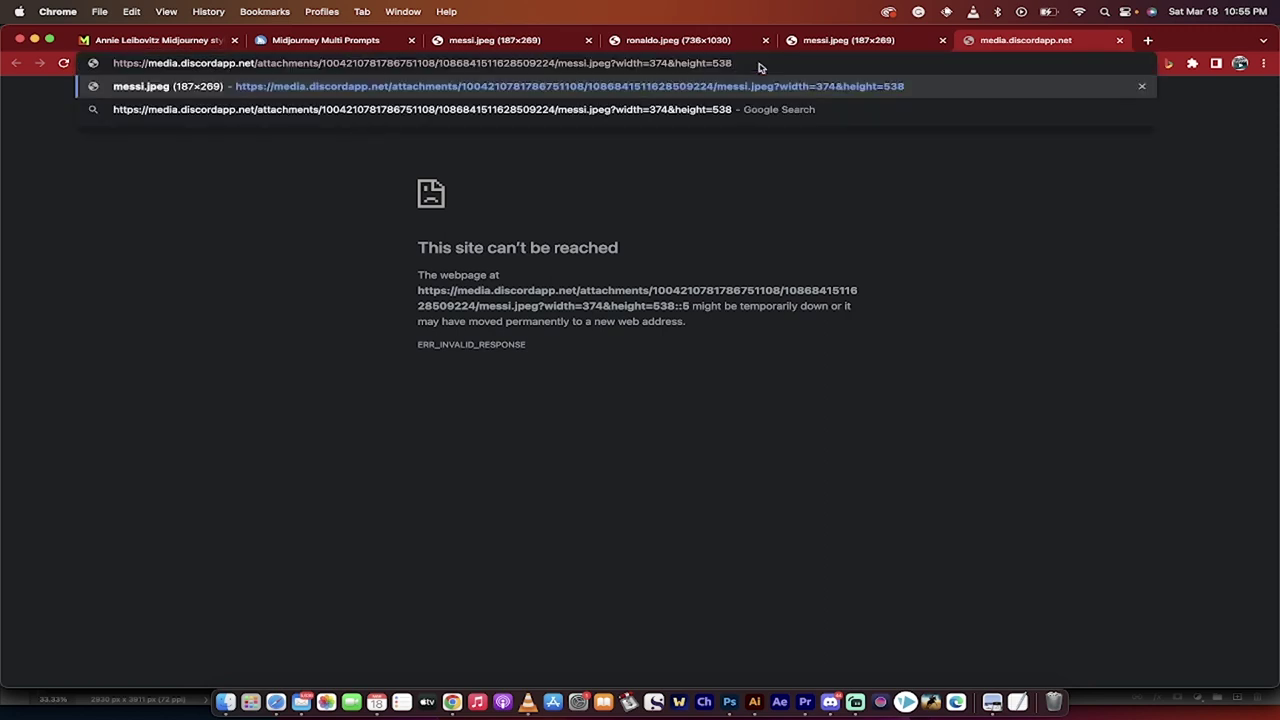
pyautogui.press('Return')
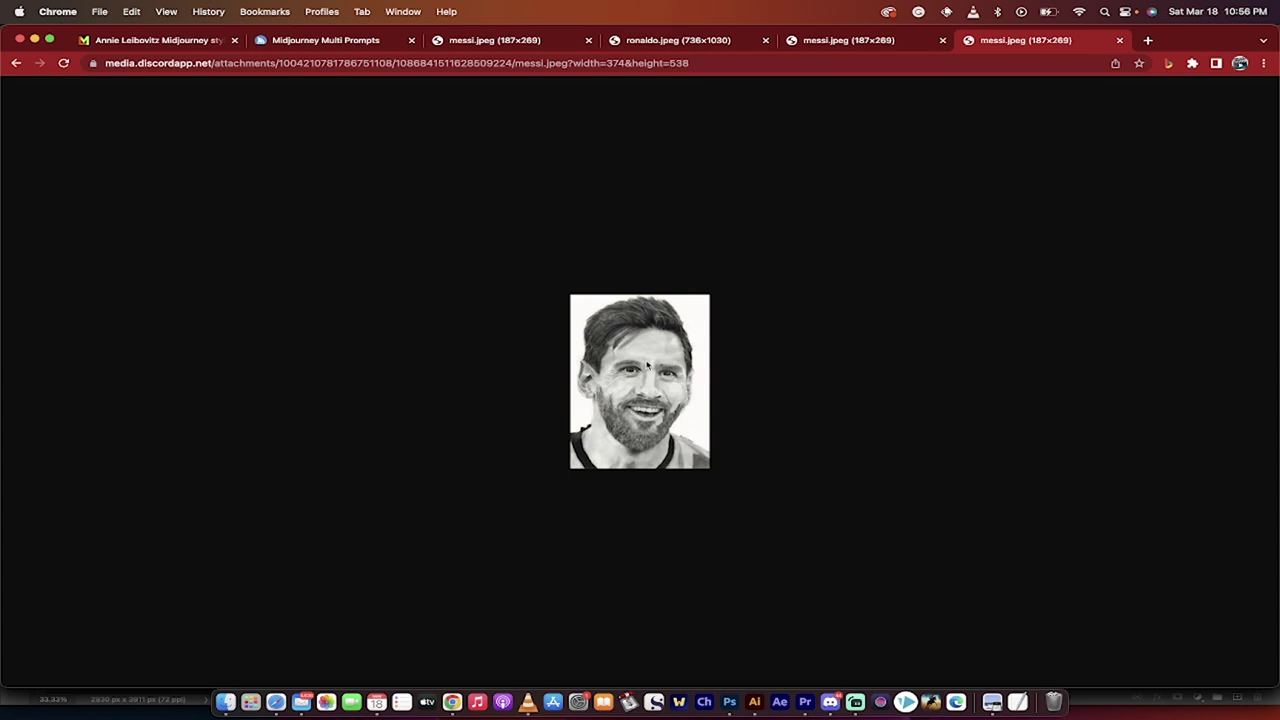
# - Back in Discord, select the ronaldo.jpeg link with its Annie Leibovitz prompt while Messi renders at 46%
pyautogui.click(830, 702)
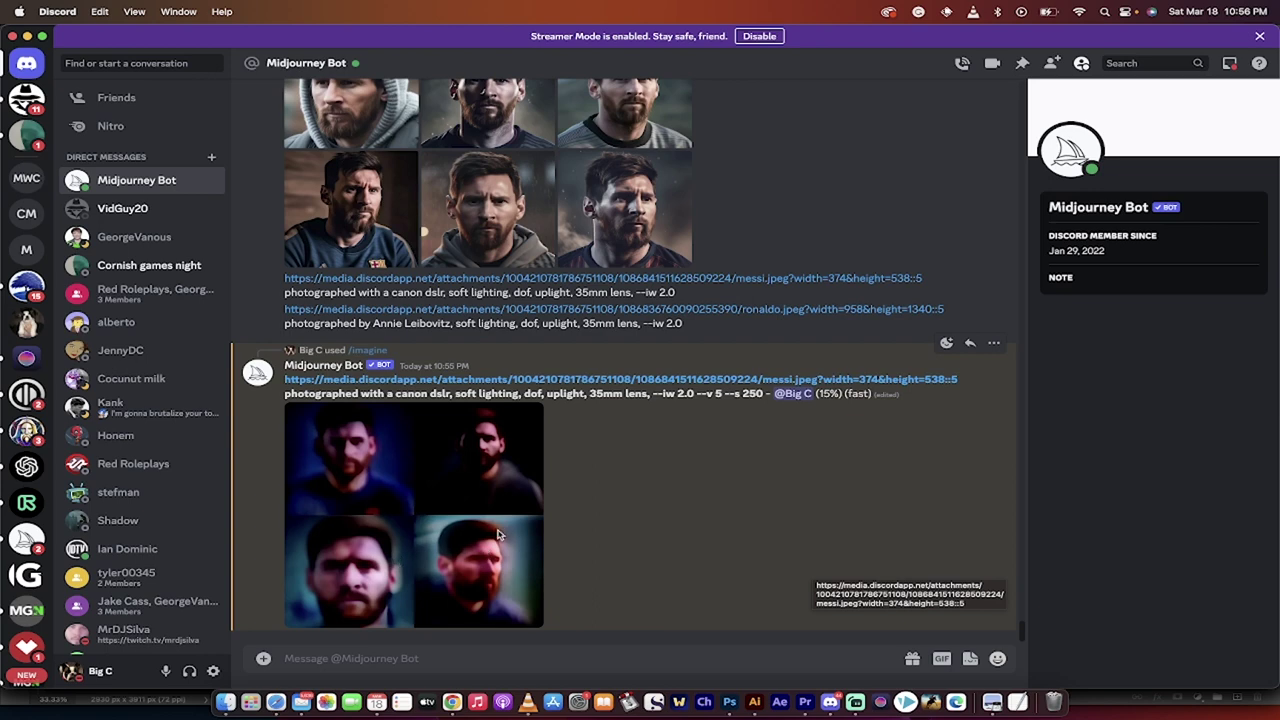
pyautogui.scroll(3, 597, 498)
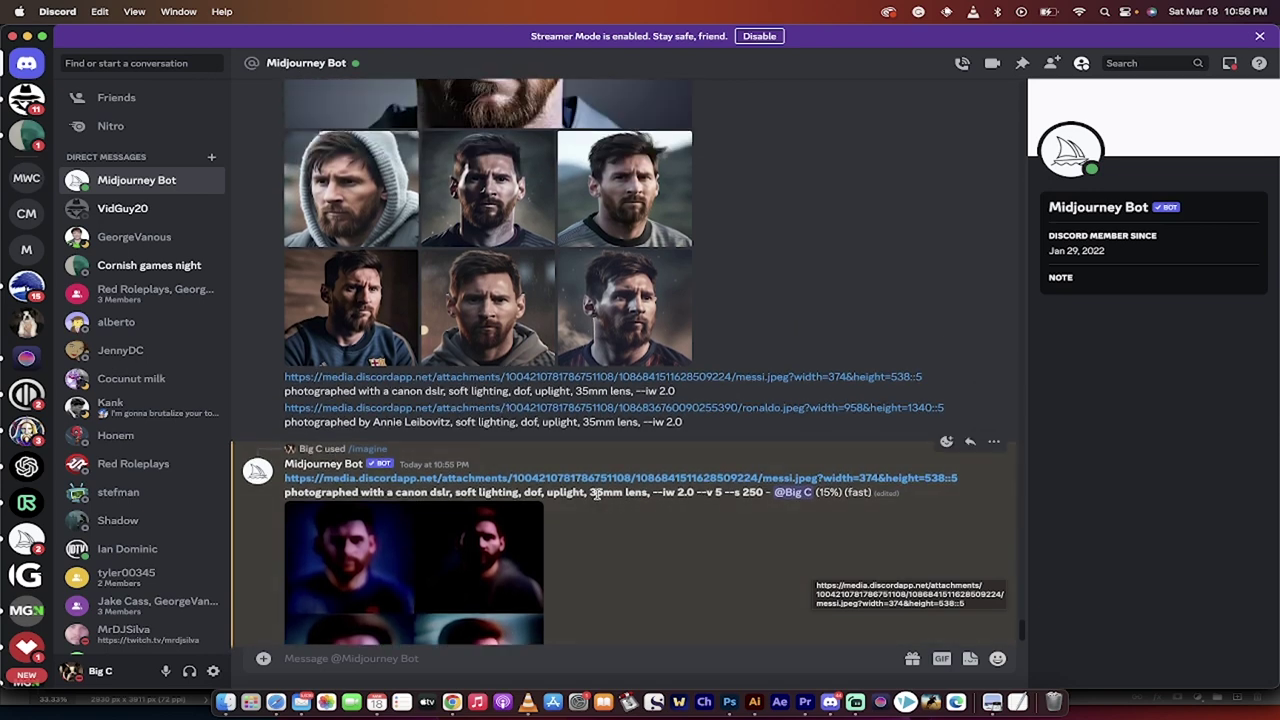
pyautogui.scroll(-3, 650, 415)
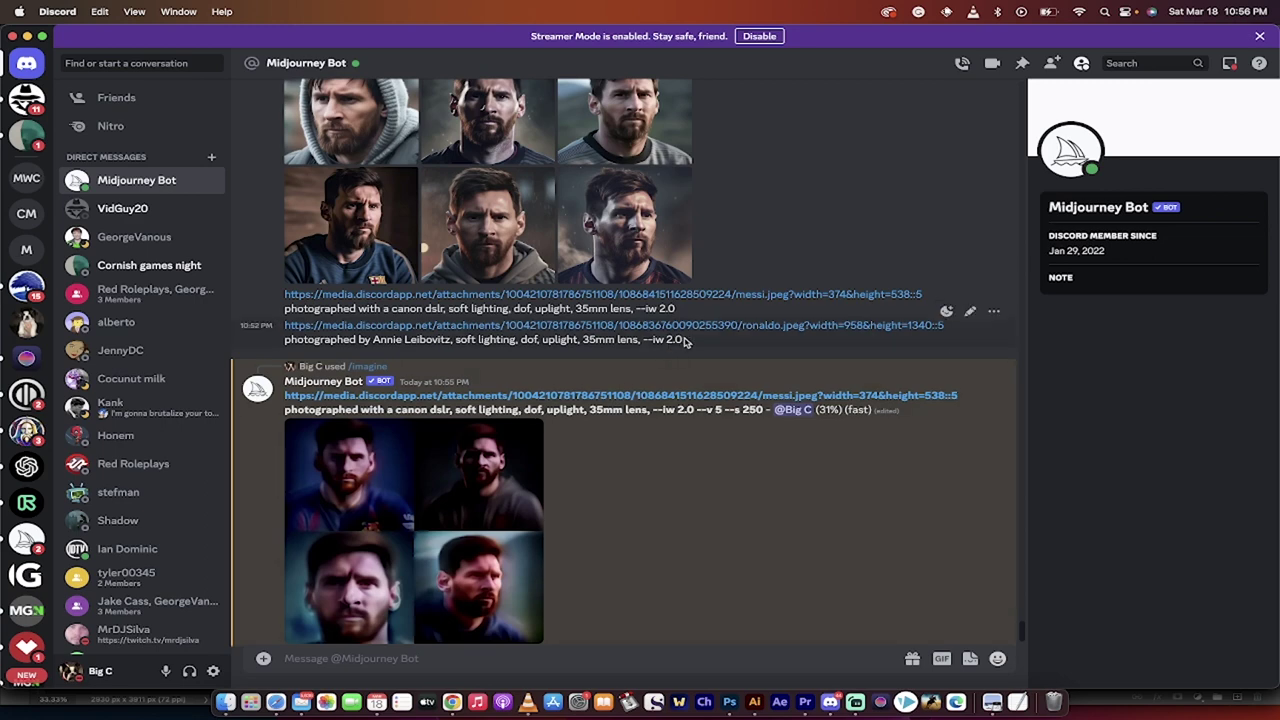
pyautogui.moveTo(679, 341); pyautogui.dragTo(288, 326)
pyautogui.press('super+c')
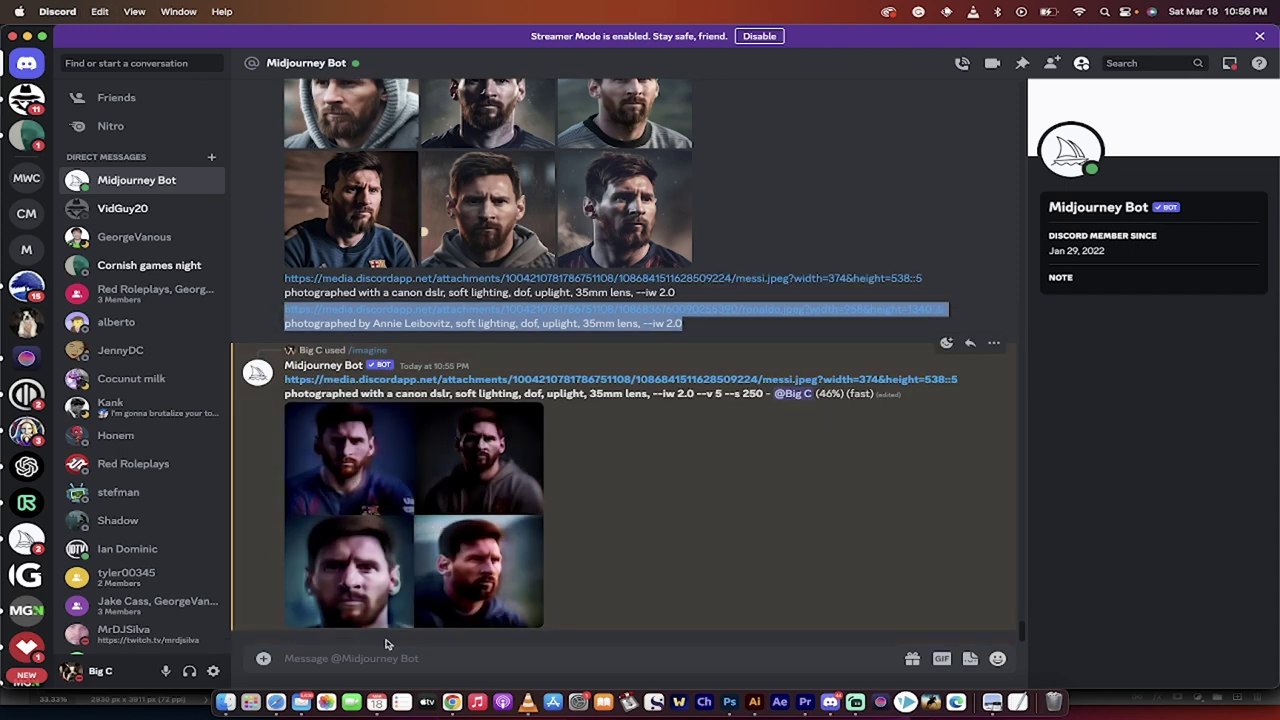
# - Start an /imagine command and paste the ronaldo.jpeg link with its Annie Leibovitz prompt
pyautogui.click(333, 661)
pyautogui.write('/imagine')
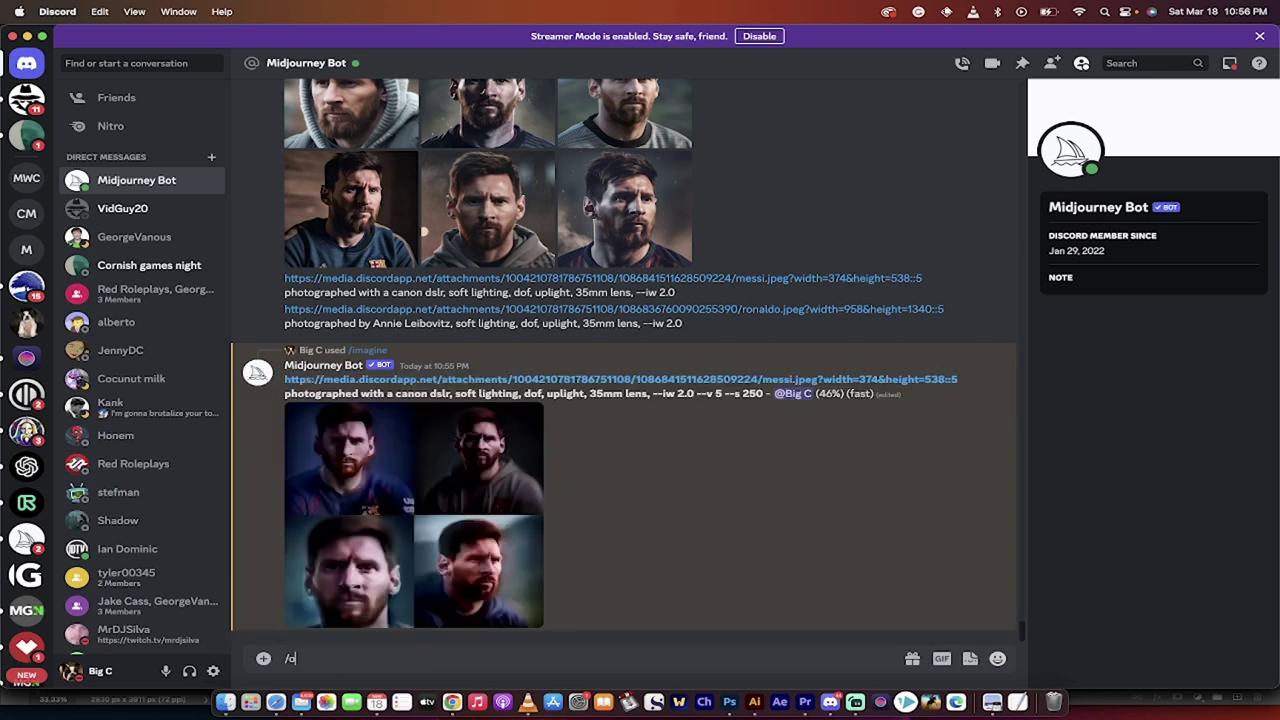
pyautogui.press('Tab')
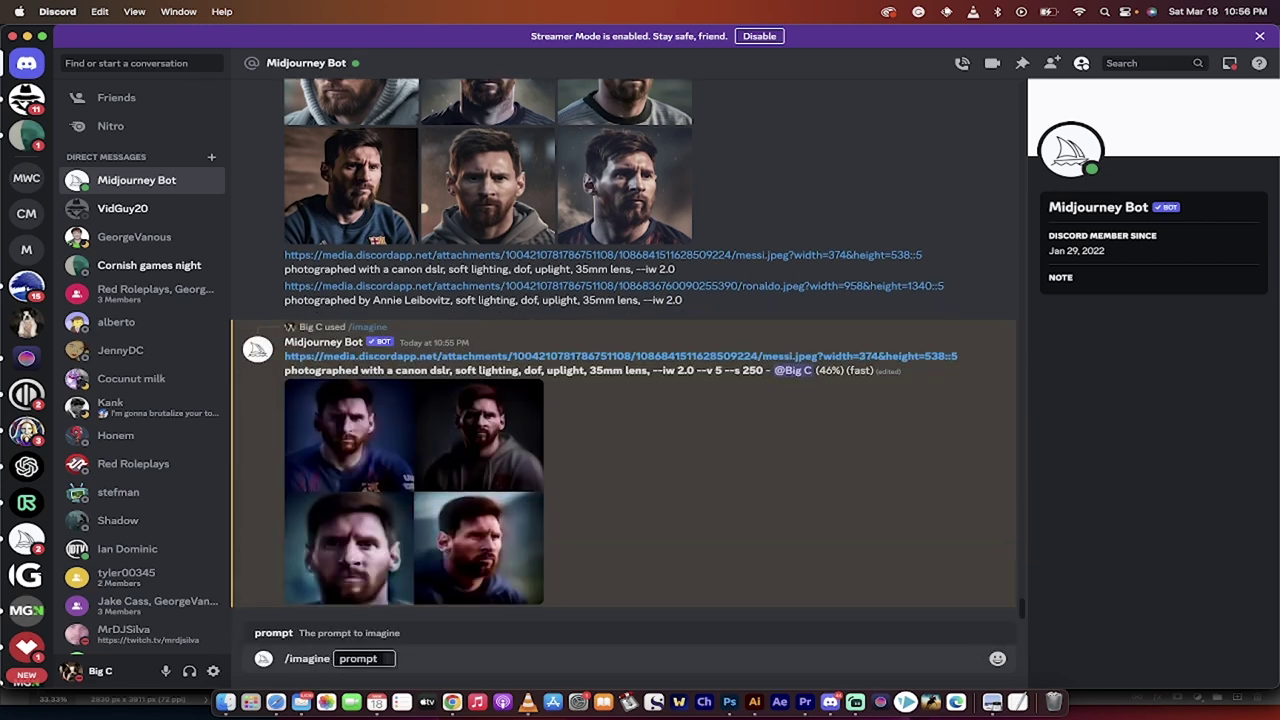
pyautogui.press('super+v')
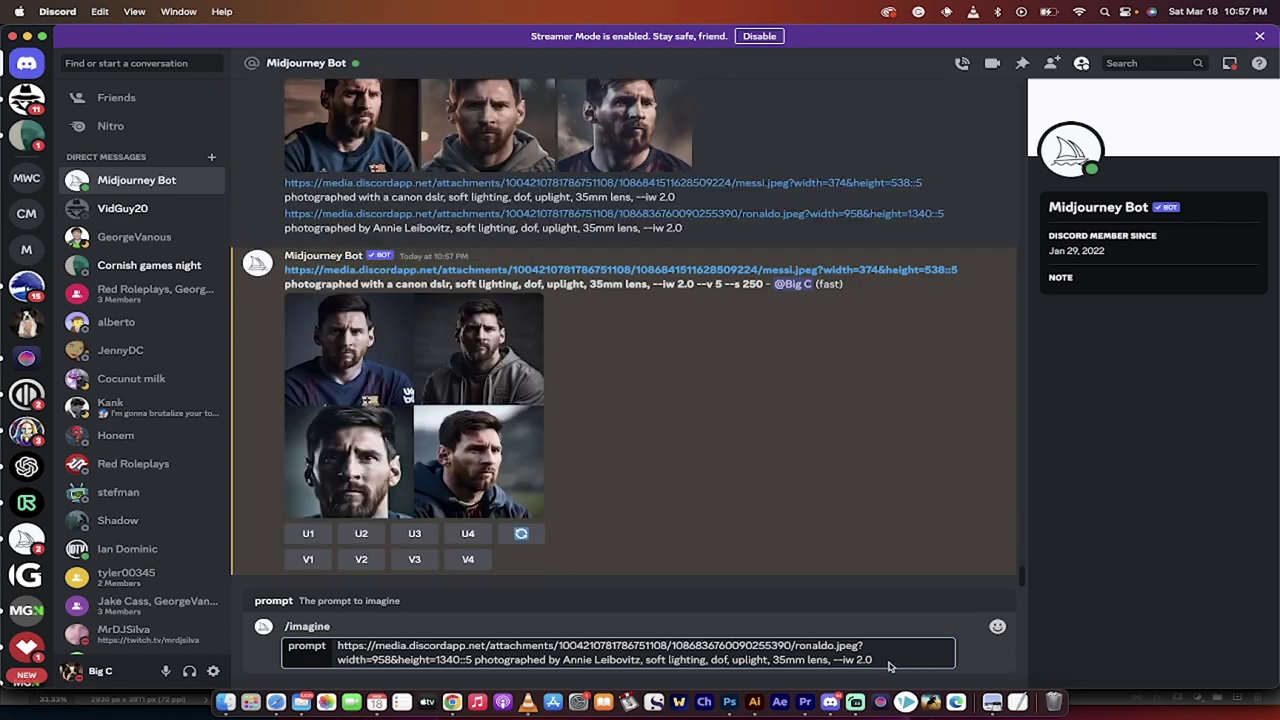
# - Submit the Ronaldo Annie Leibovitz prompt and view the finished Messi grid enlarged
pyautogui.press('Return')
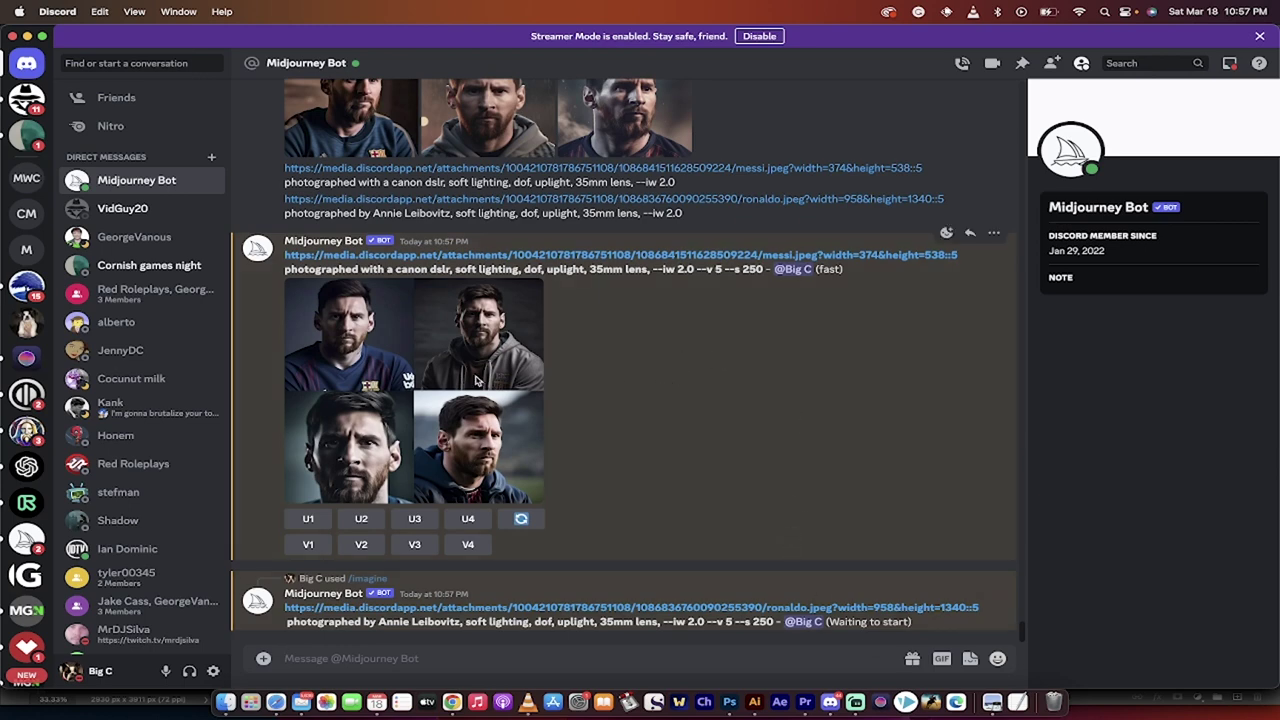
pyautogui.click(478, 381)
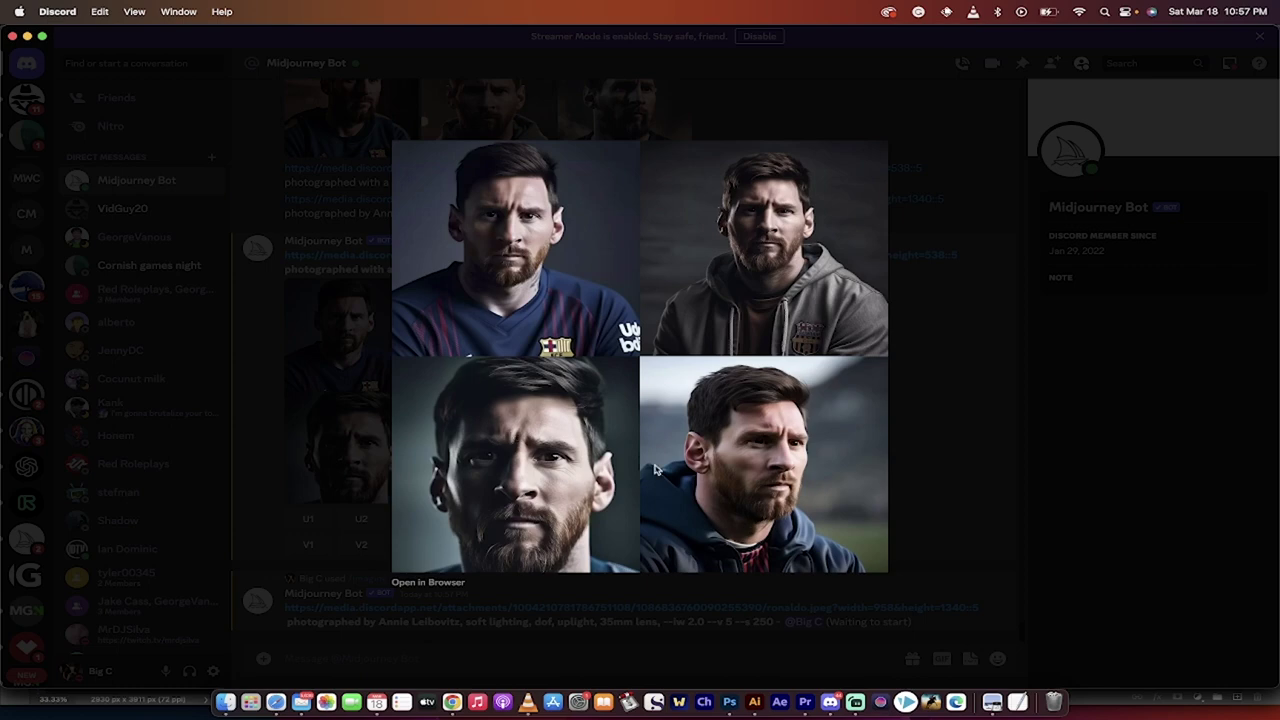
pyautogui.click(938, 470)
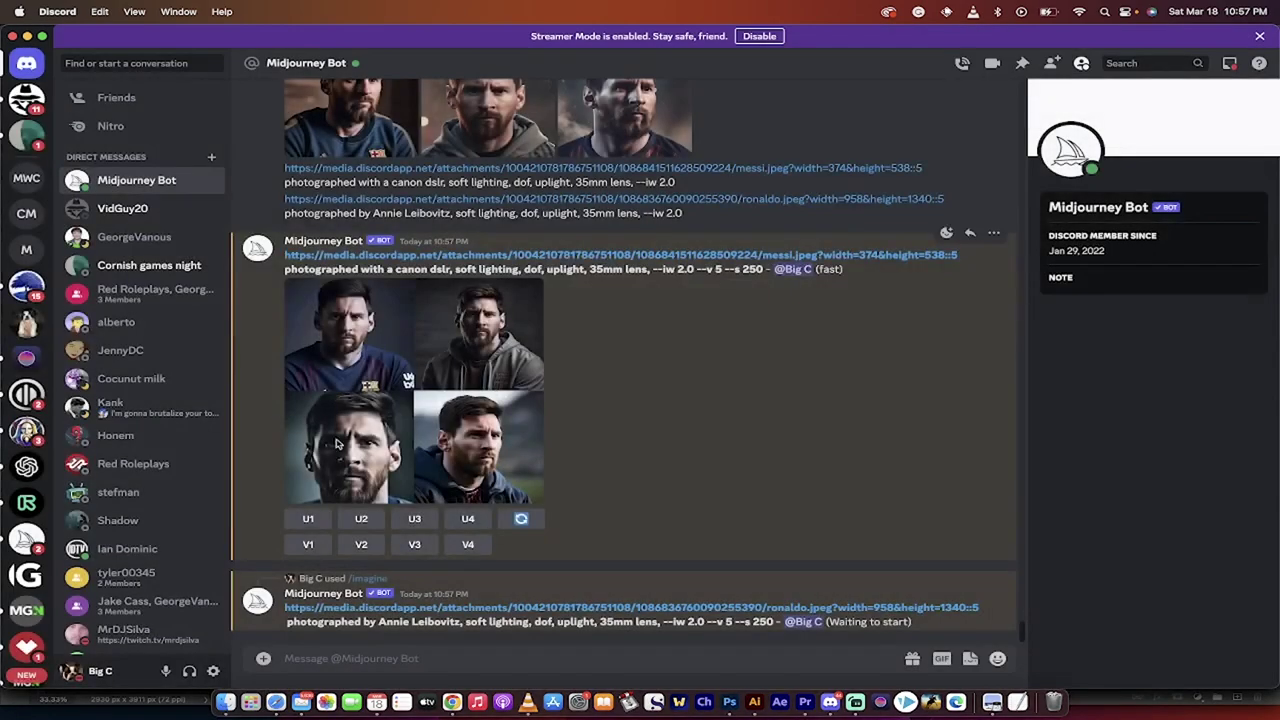
# - Upscale all four Messi portraits with U1, U2, U3 and U4
pyautogui.click(310, 290)
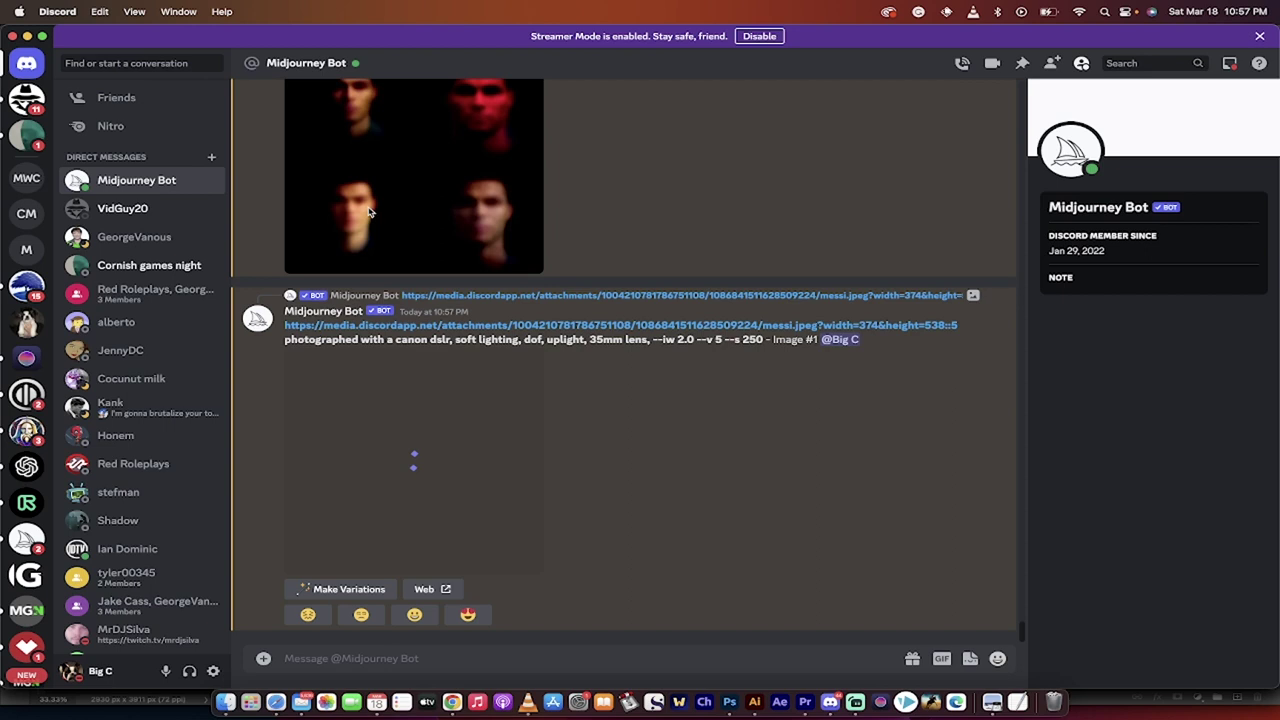
pyautogui.scroll(3, 378, 210)
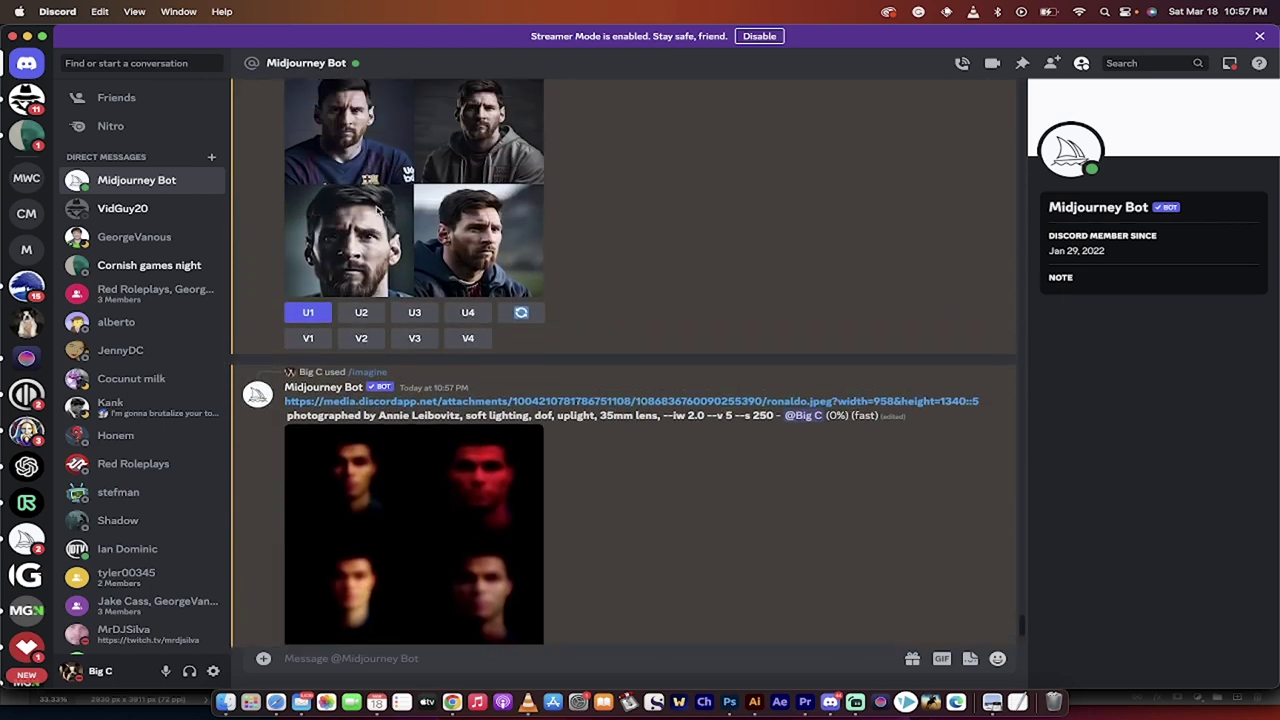
pyautogui.click(361, 312)
pyautogui.click(415, 313)
pyautogui.click(468, 312)
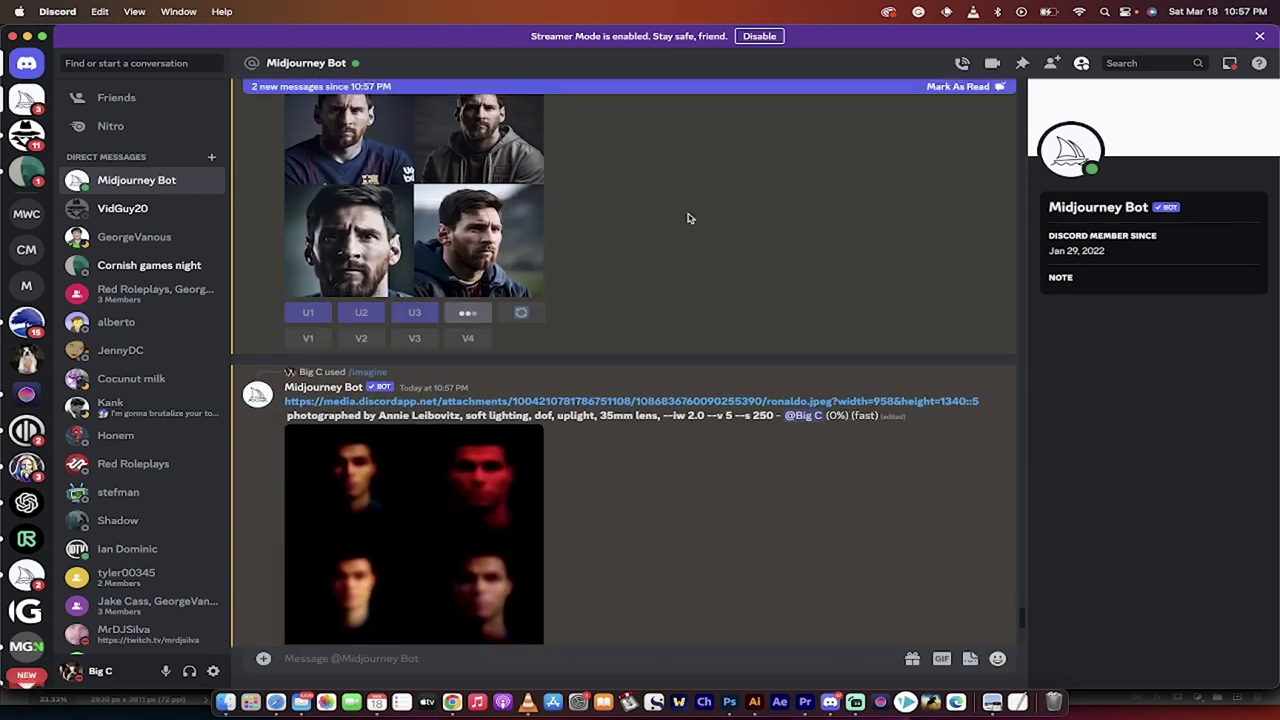
pyautogui.scroll(2, 600, 190)
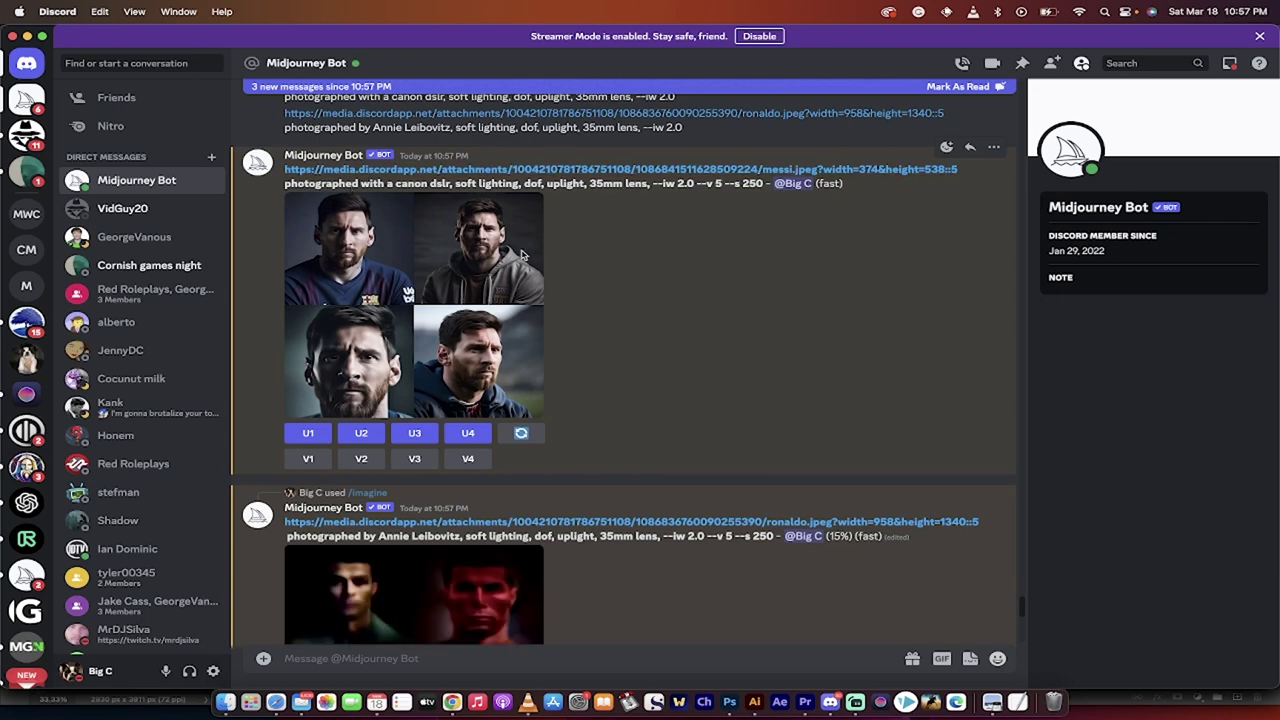
# - Fix the Messi sketch link in Chrome by deleting the trailing ::5, then return to Discord
pyautogui.click(610, 173)
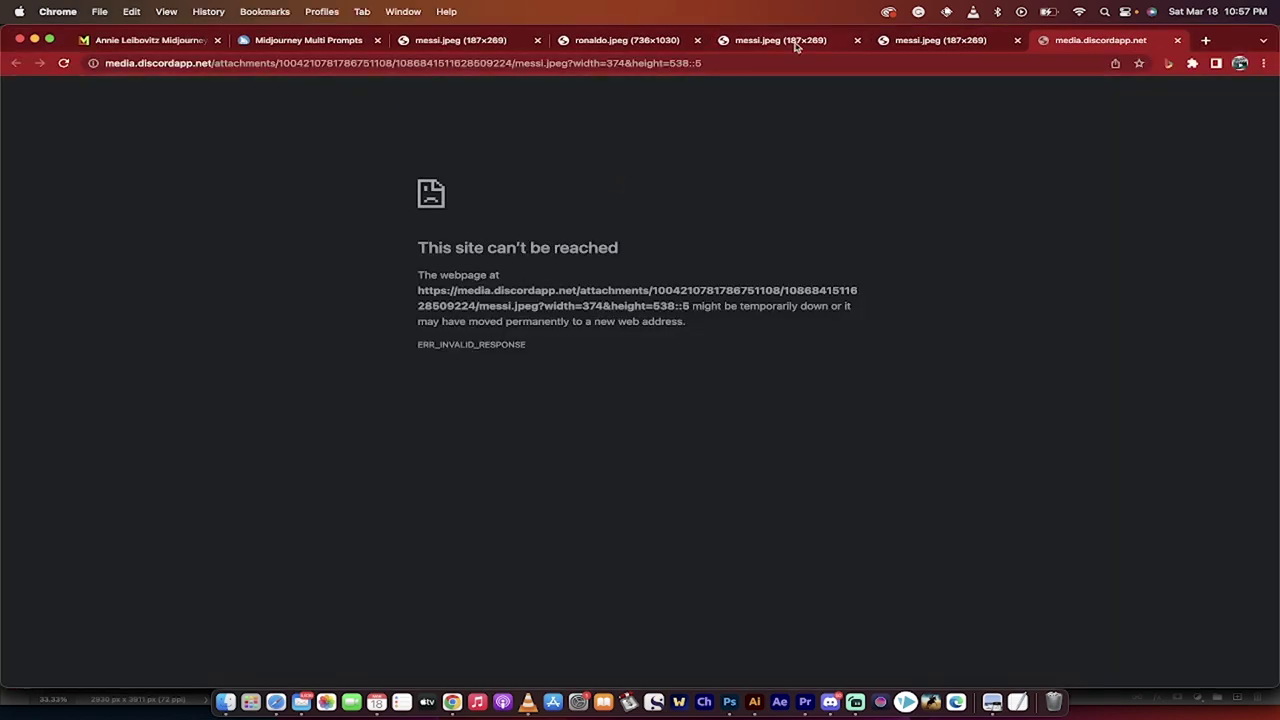
pyautogui.click(720, 66)
pyautogui.press('Right')
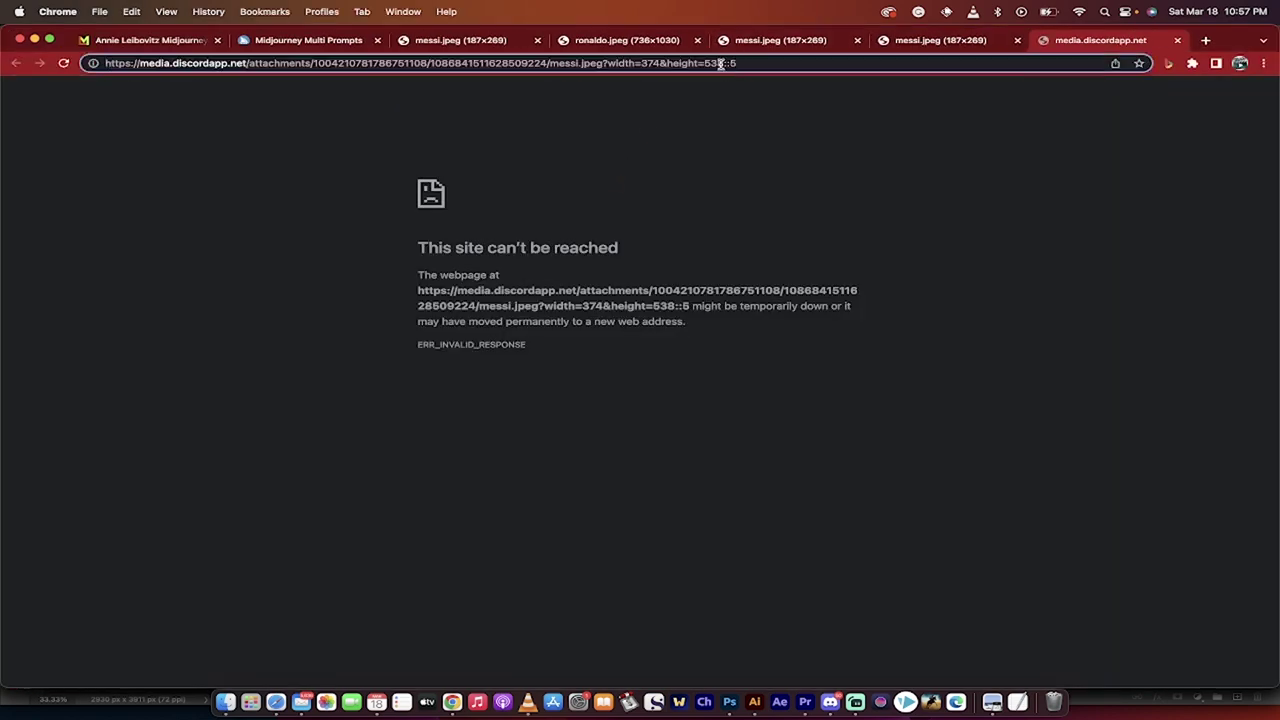
pyautogui.press('BackSpace')
pyautogui.press('BackSpace')
pyautogui.press('BackSpace')
pyautogui.press('Return')
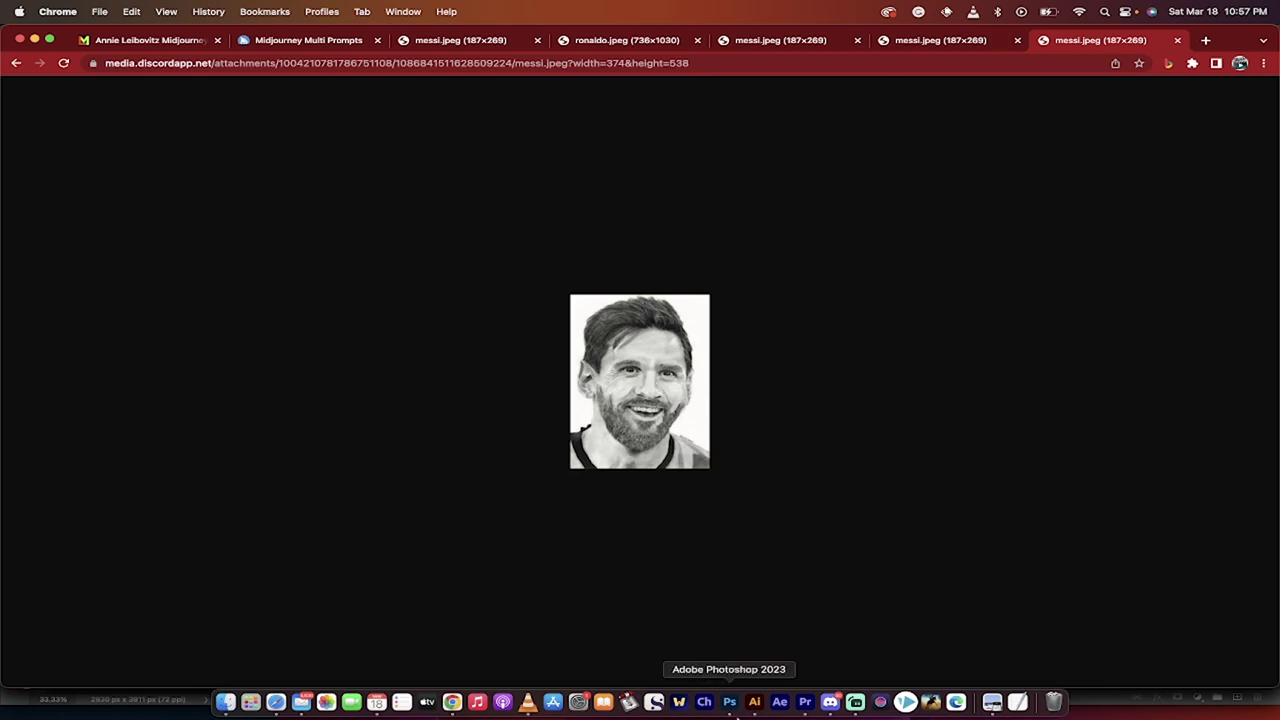
pyautogui.click(830, 702)
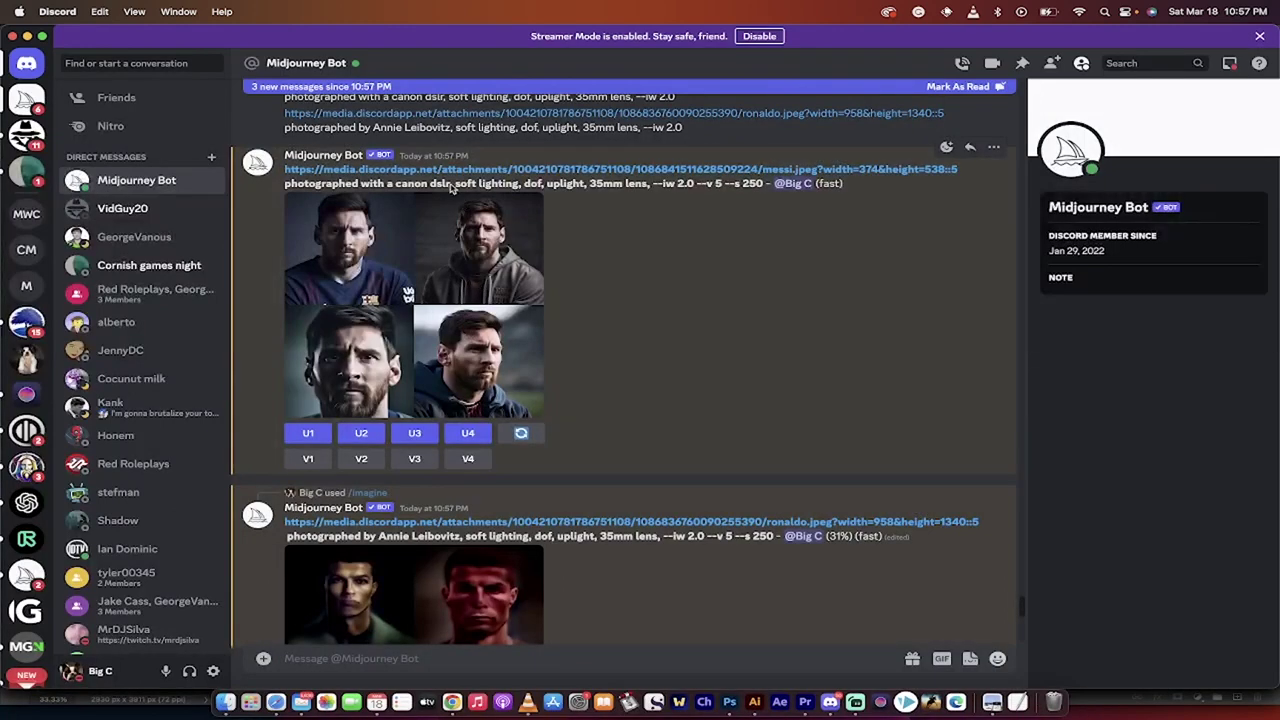
# - Scroll the Discord chat down to the 46% Ronaldo render and upscaled Messi Image #1
pyautogui.scroll(-2, 630, 587)
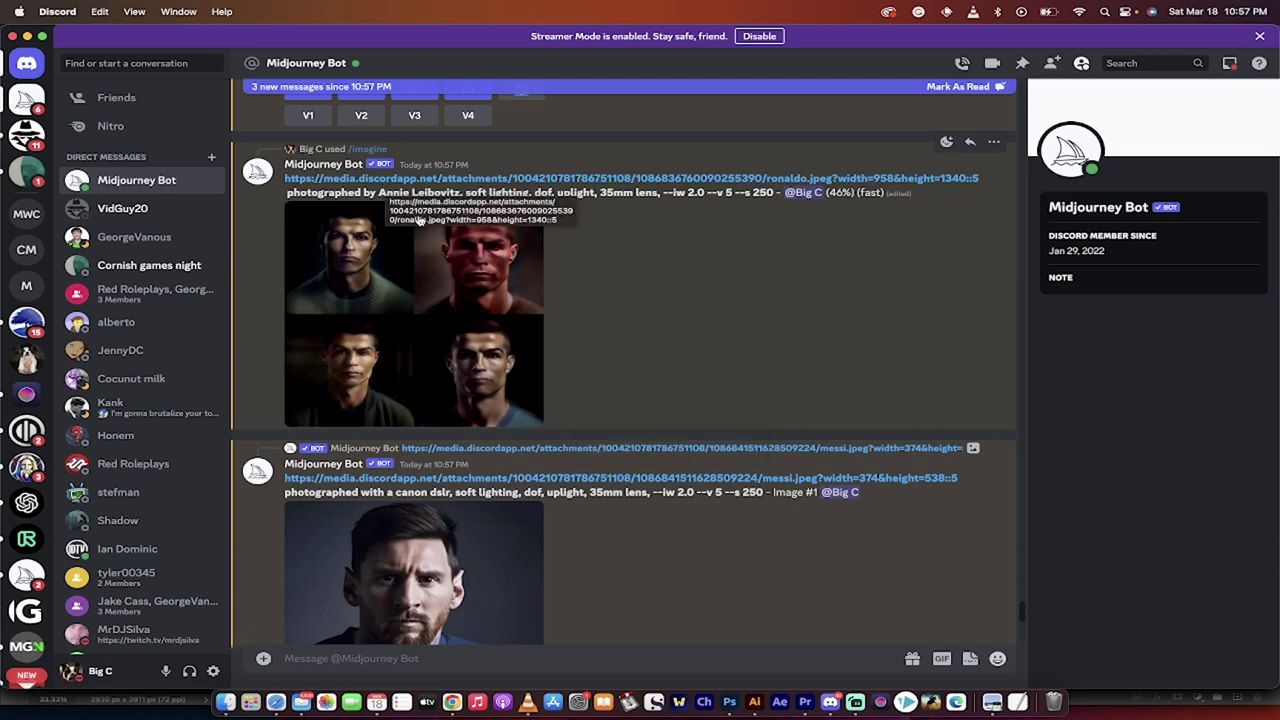
# - In Chrome, preview the four Annie Leibovitz sample images on MidLibrary
pyautogui.click(452, 702)
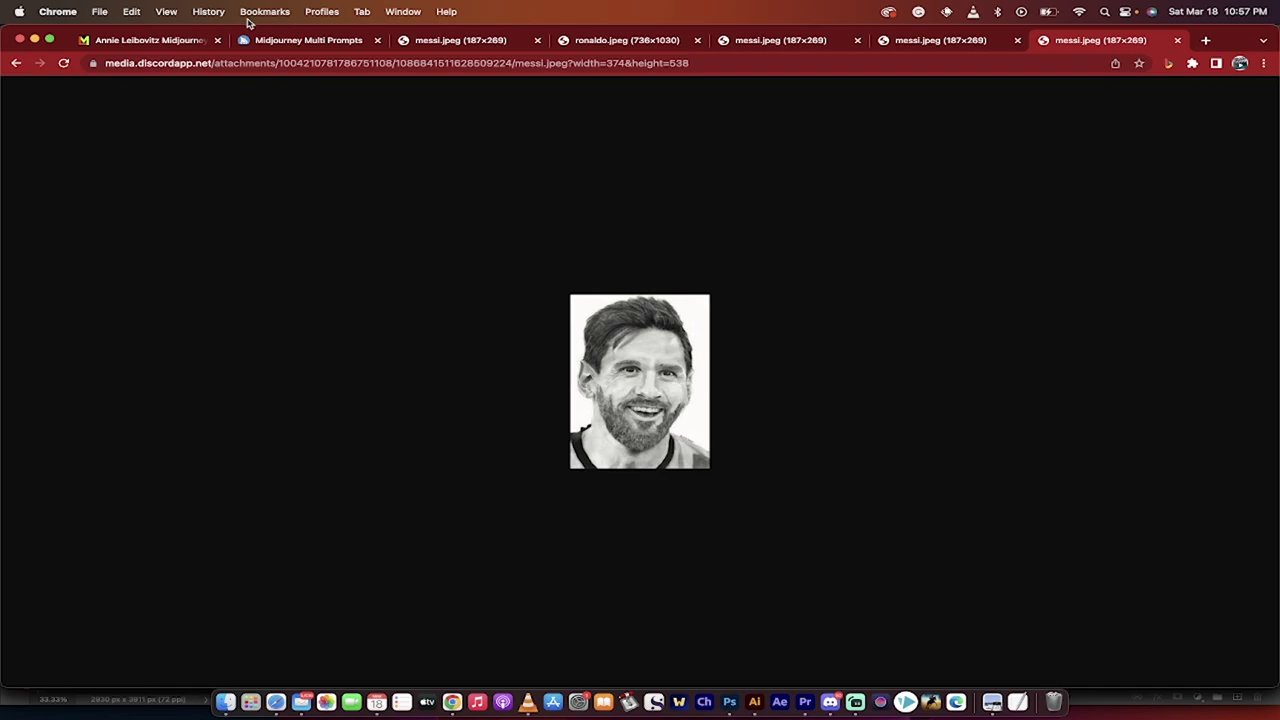
pyautogui.click(163, 42)
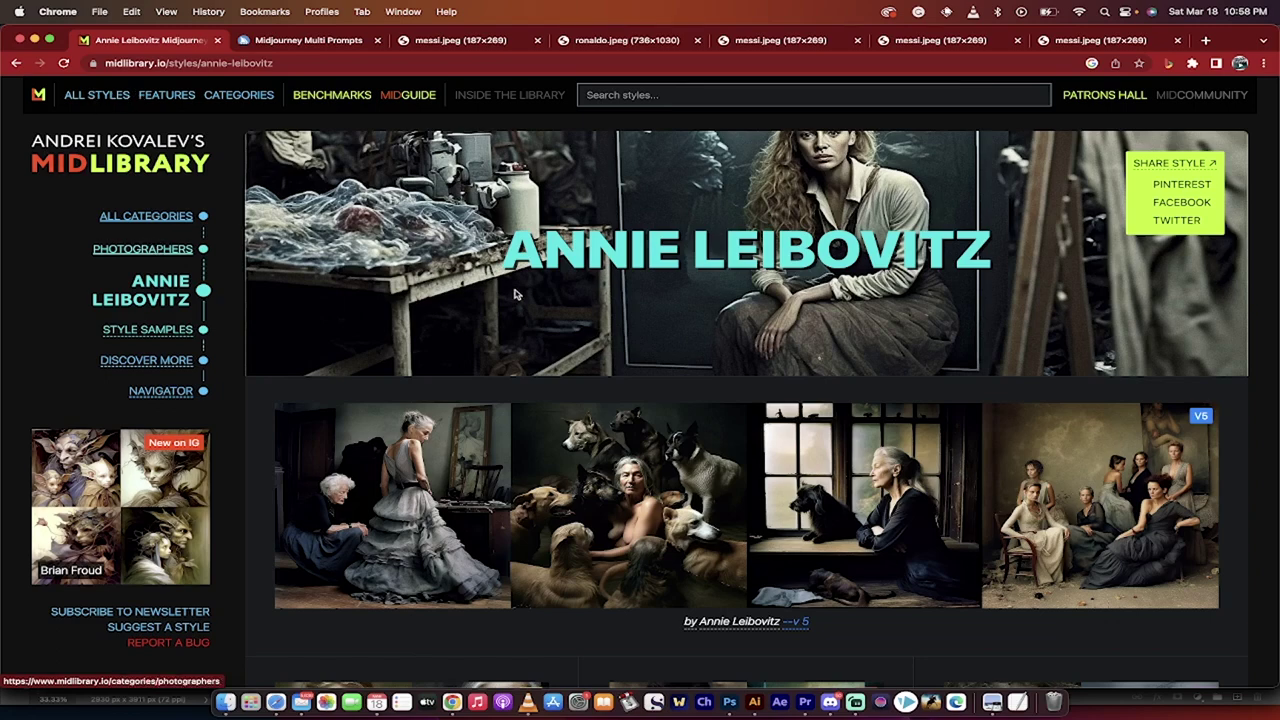
pyautogui.scroll(-3, 748, 364)
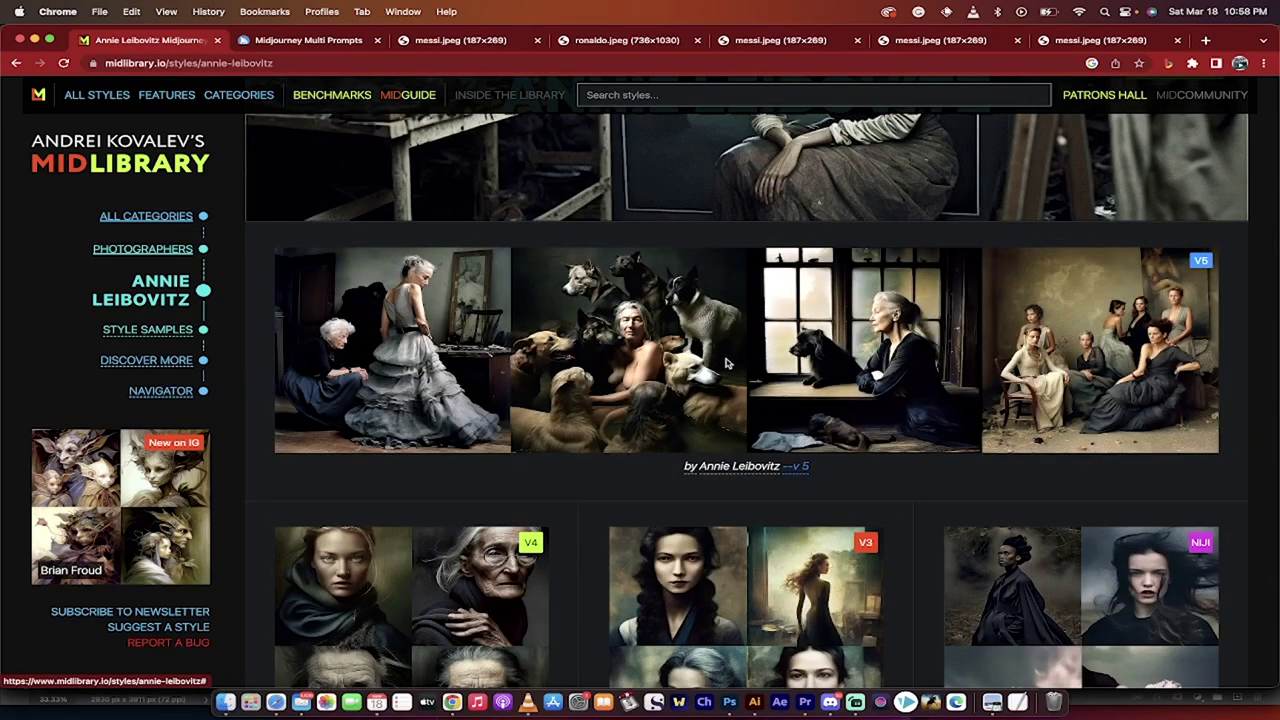
pyautogui.click(902, 378)
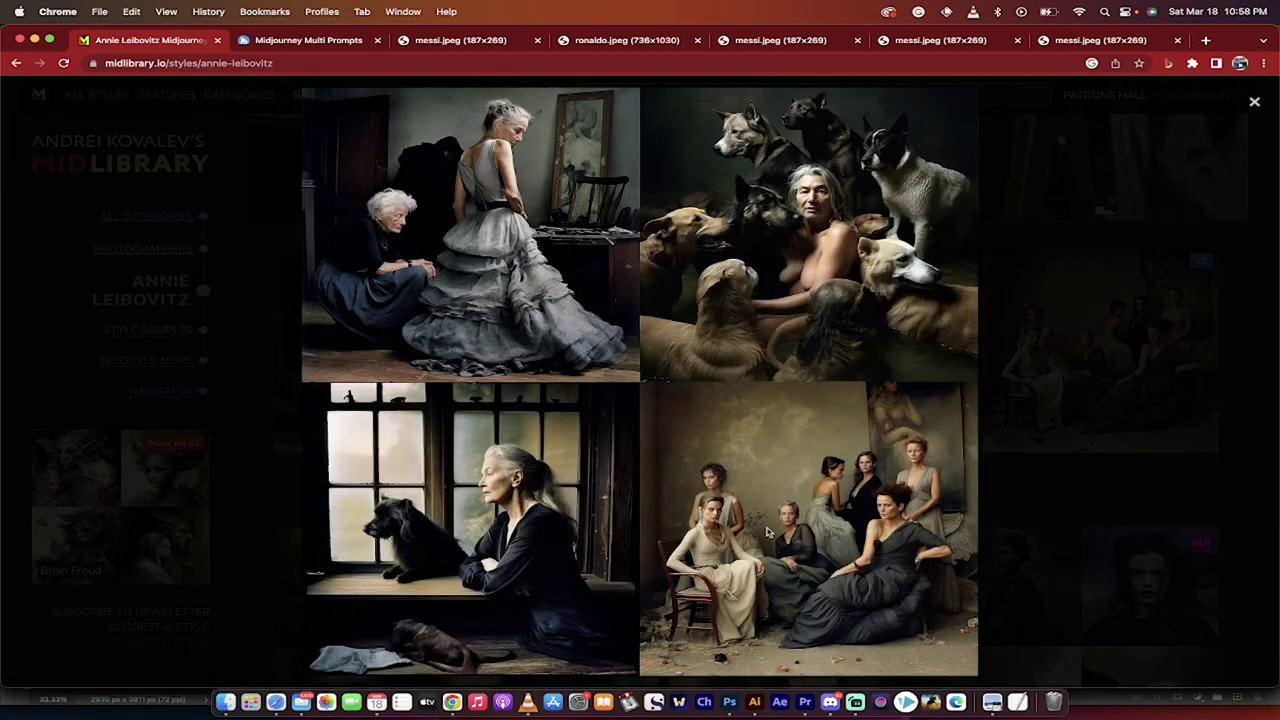
pyautogui.click(259, 426)
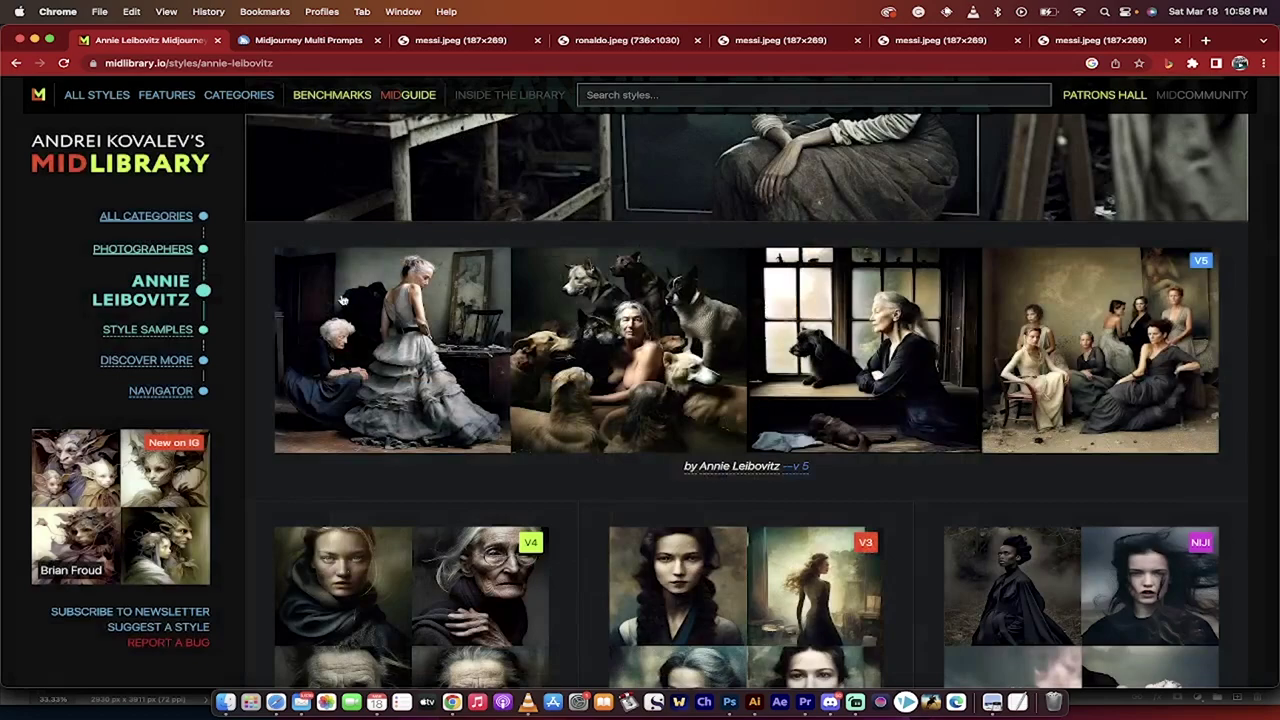
# - Browse MidLibrary's Photographers style category, then return to Discord
pyautogui.scroll(-3, 863, 477)
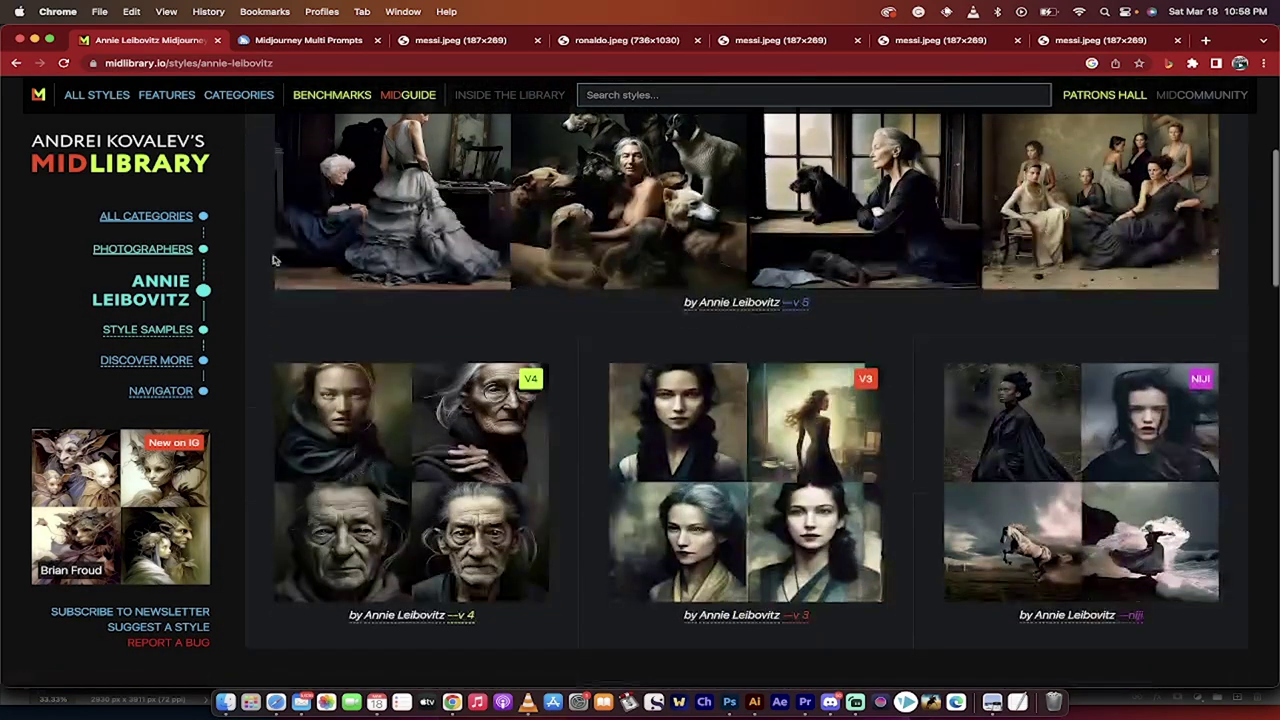
pyautogui.click(167, 253)
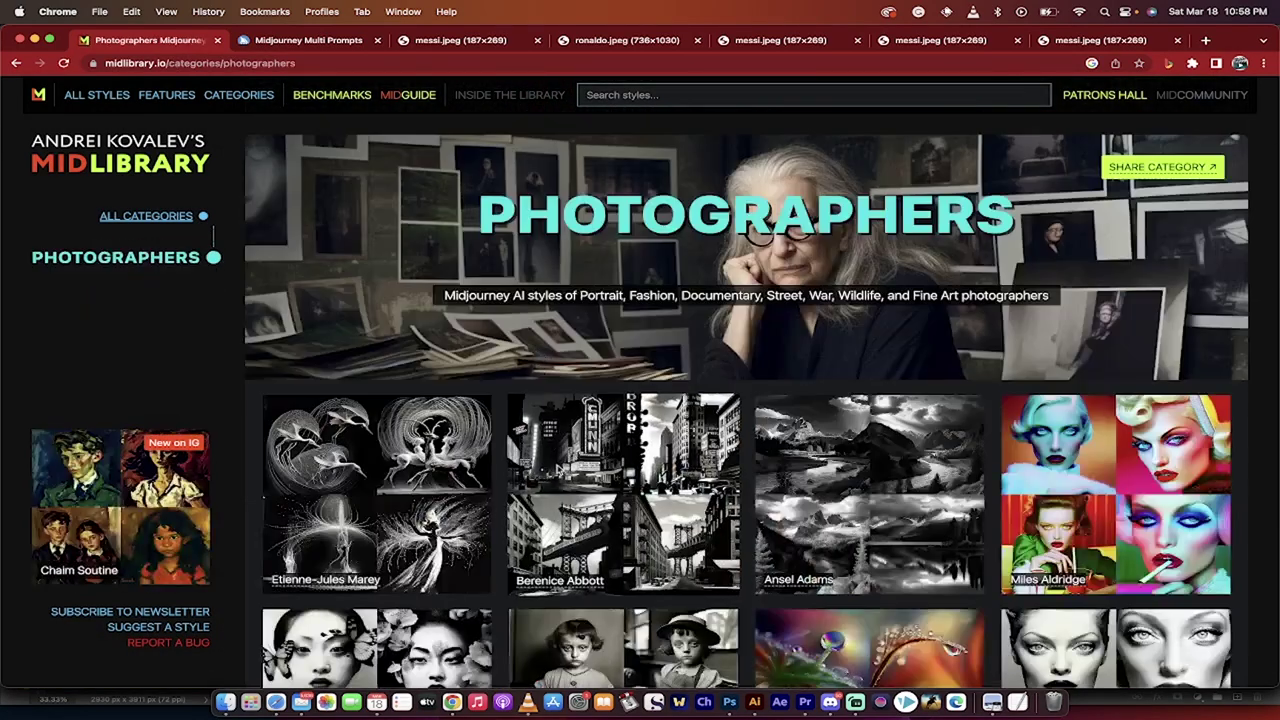
pyautogui.scroll(-5, 557, 468)
pyautogui.scroll(-8, 557, 468)
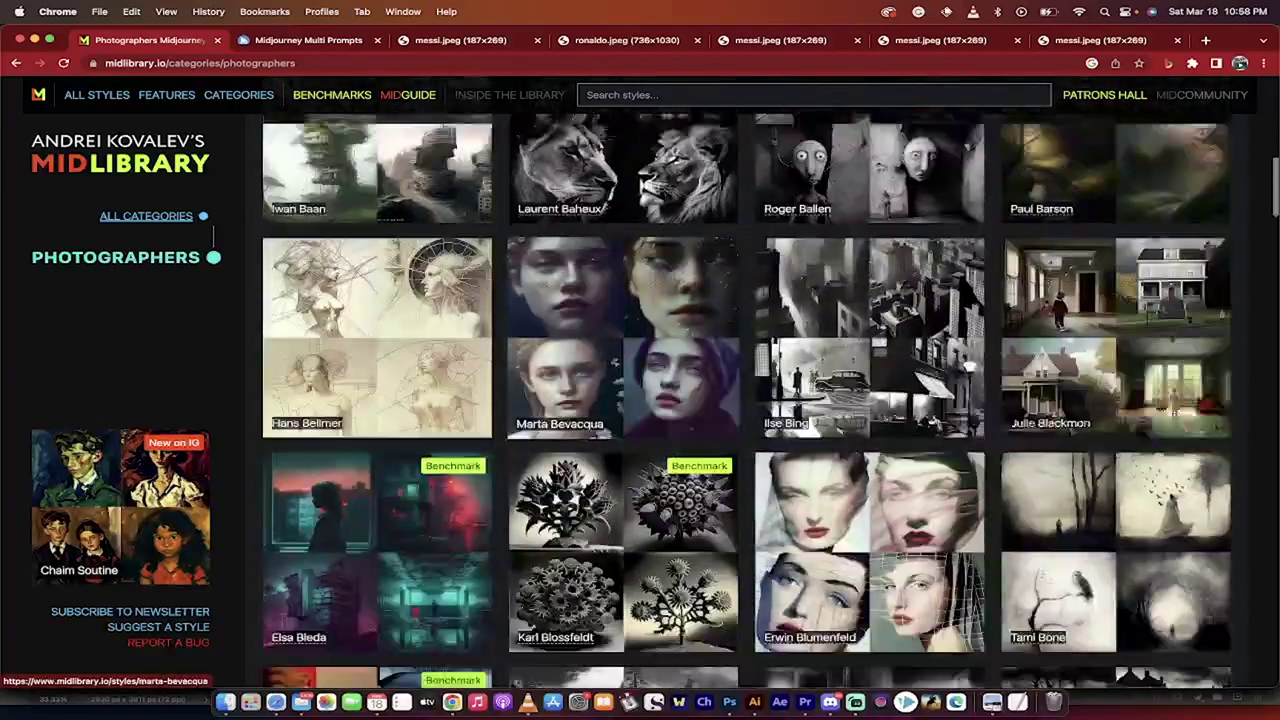
pyautogui.scroll(-4, 557, 470)
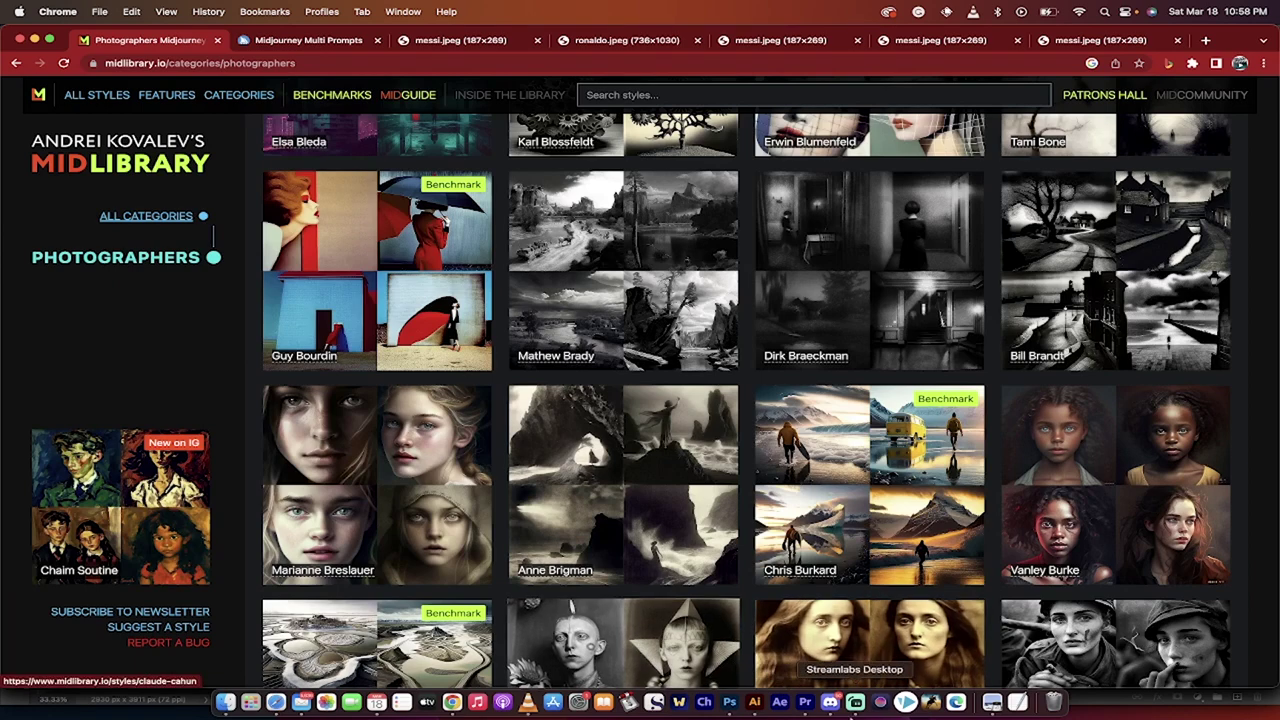
pyautogui.click(830, 703)
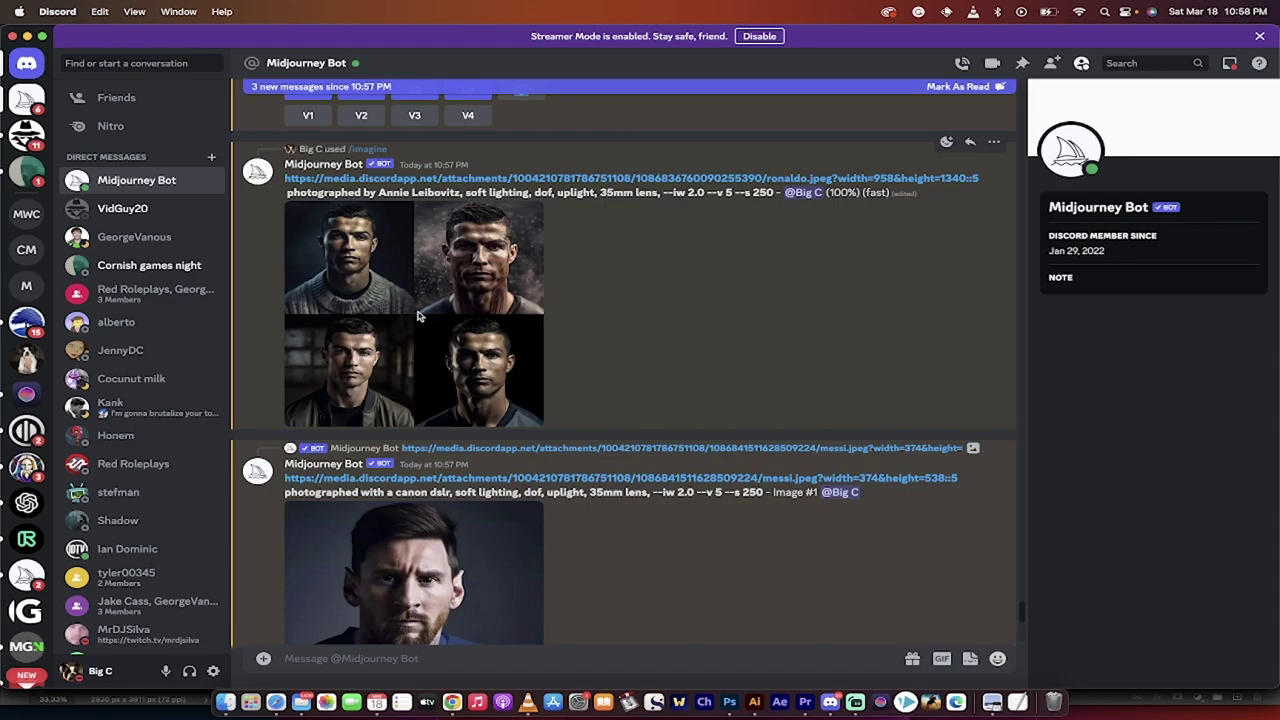
# - Enlarge the finished four-portrait Ronaldo grid twice to inspect it, then scroll to its U/V buttons
pyautogui.click(419, 316)
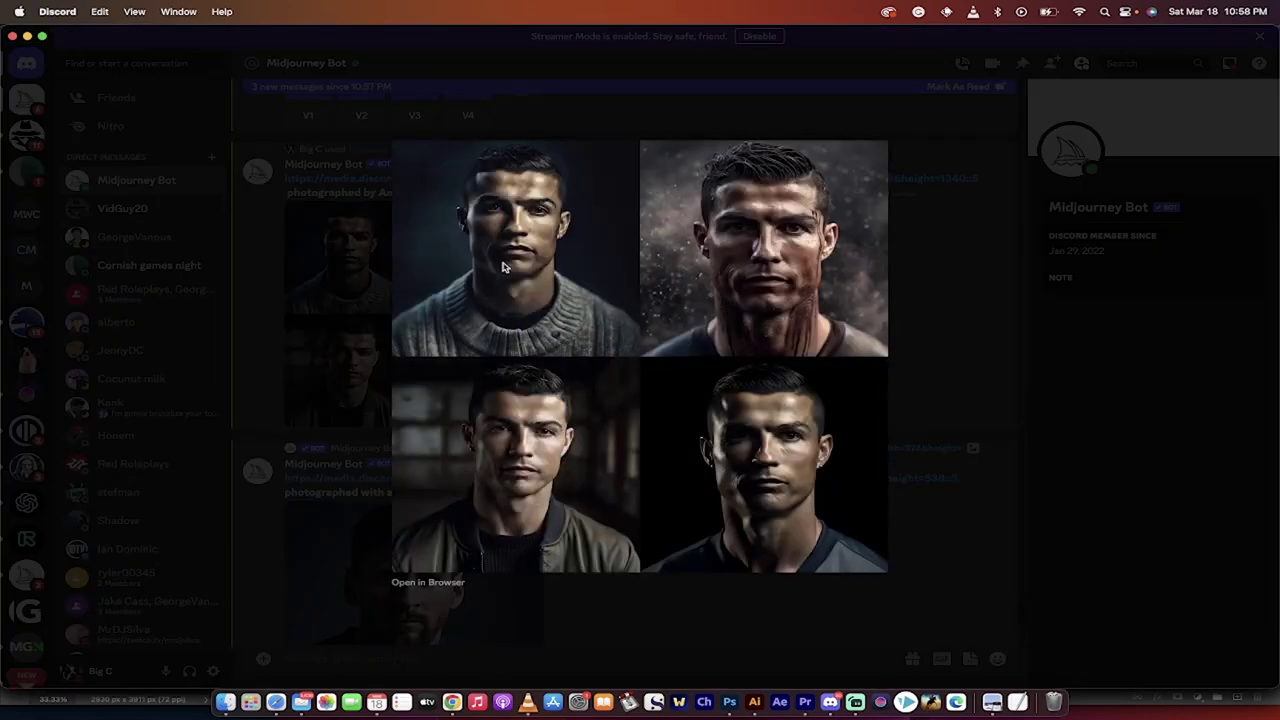
pyautogui.click(312, 340)
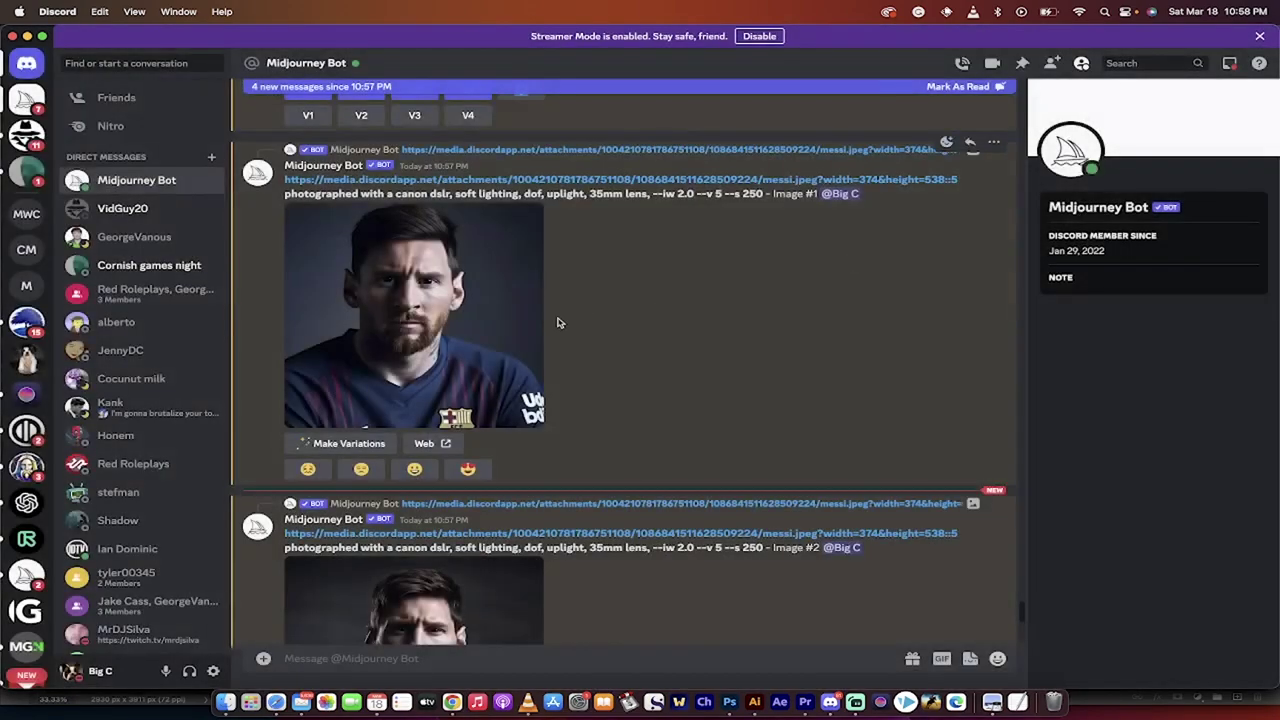
pyautogui.scroll(-10, 750, 368)
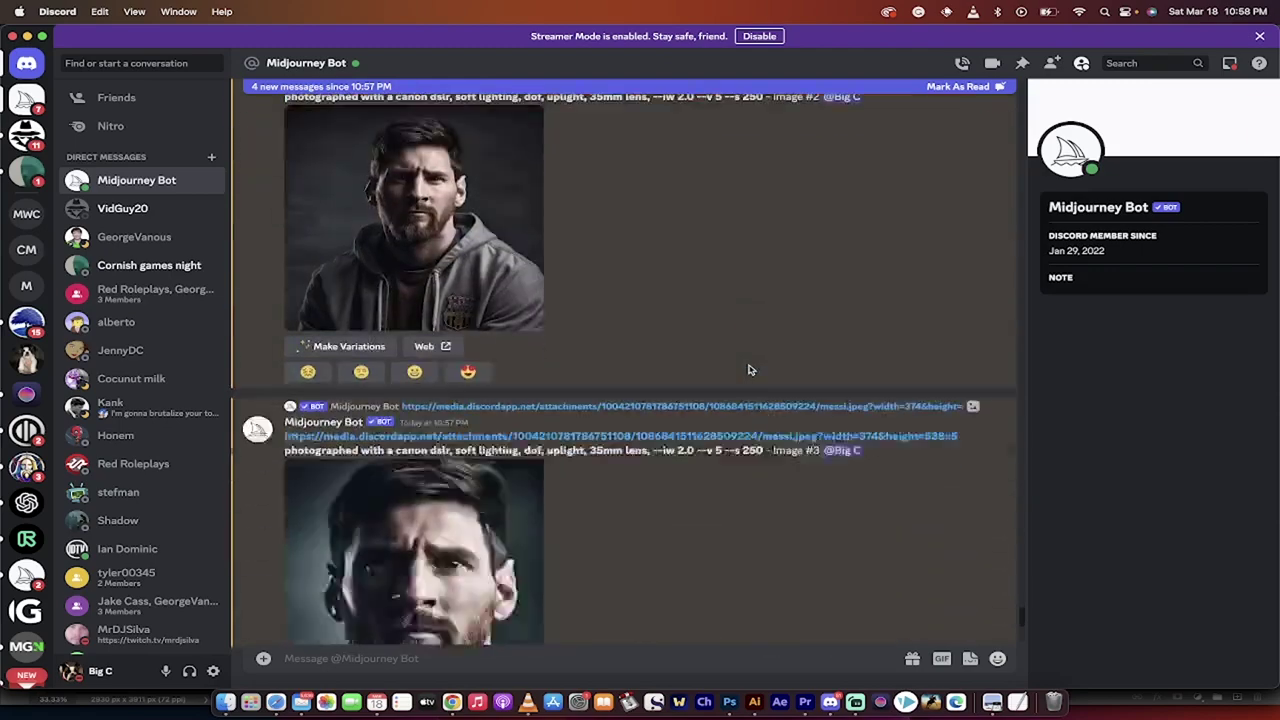
pyautogui.scroll(-4, 748, 370)
pyautogui.click(457, 463)
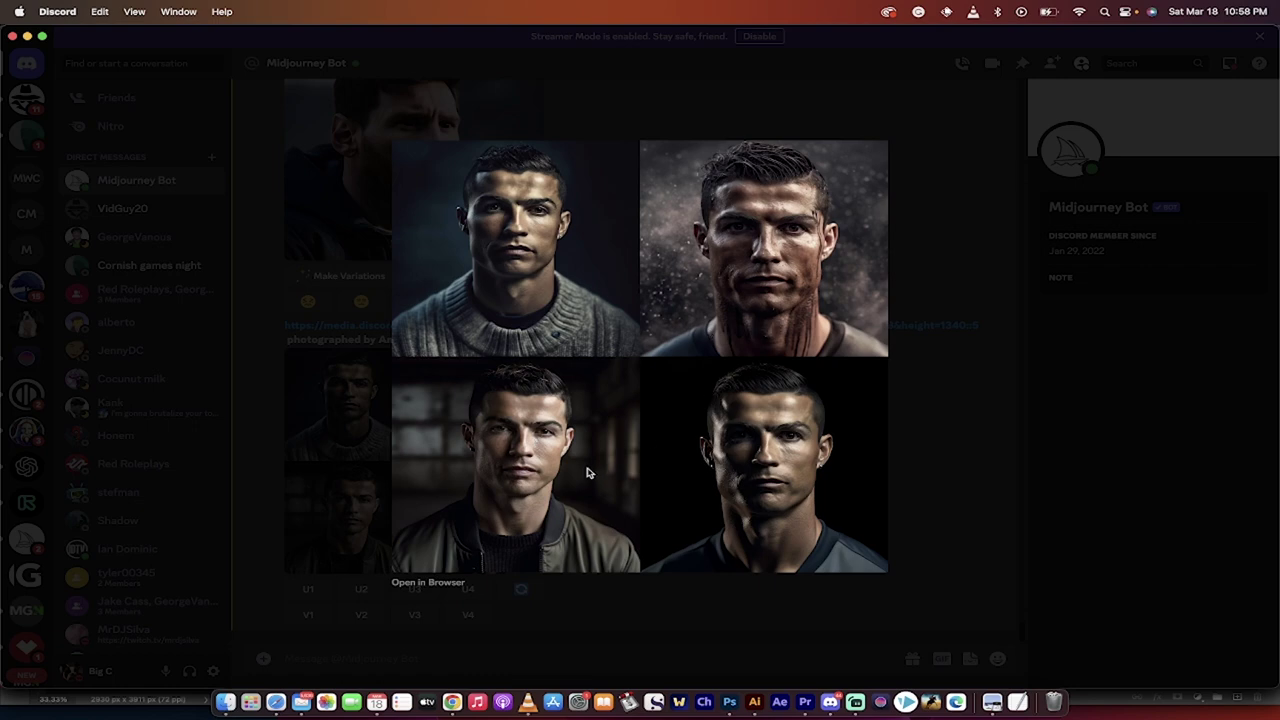
pyautogui.click(948, 469)
pyautogui.scroll(1, 758, 458)
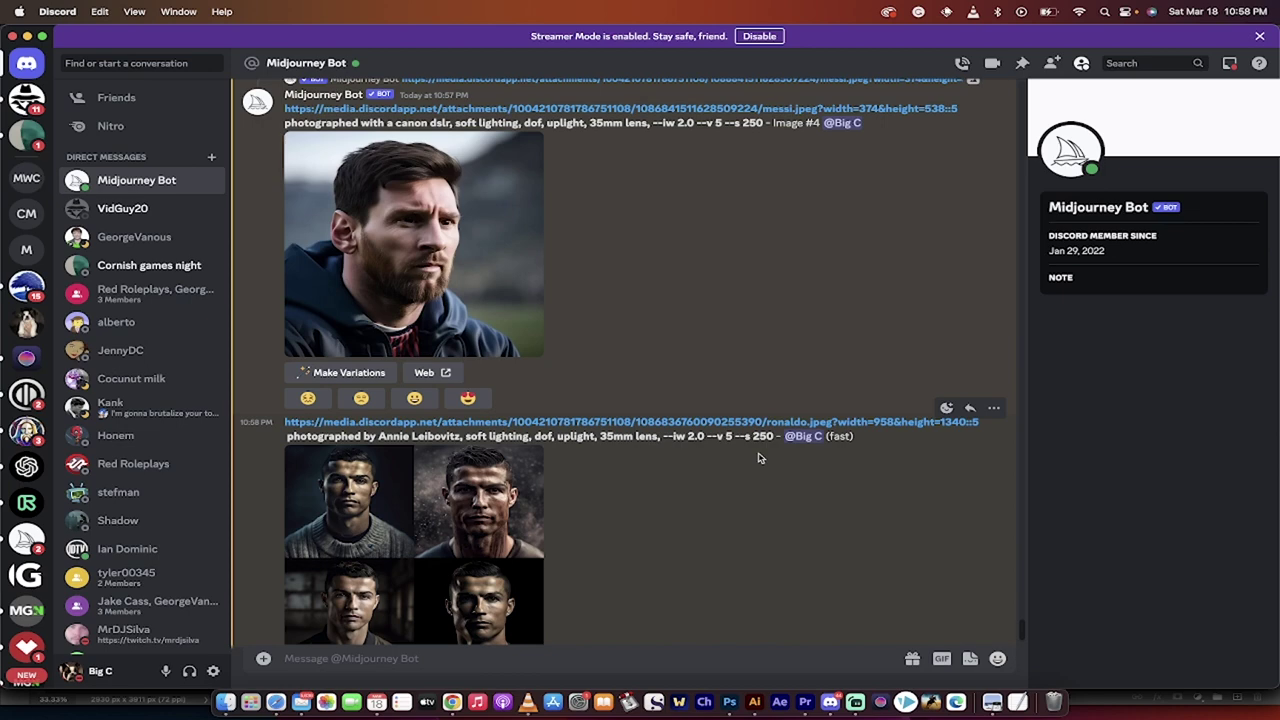
pyautogui.scroll(-2, 758, 457)
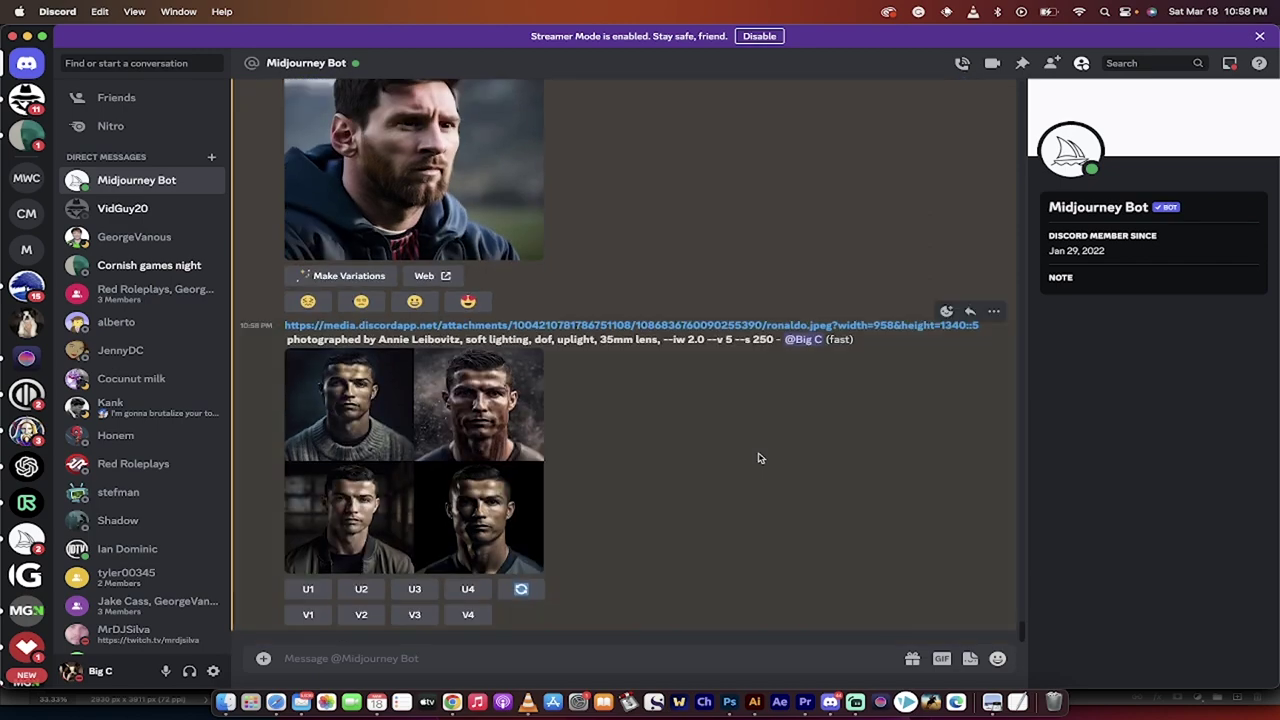